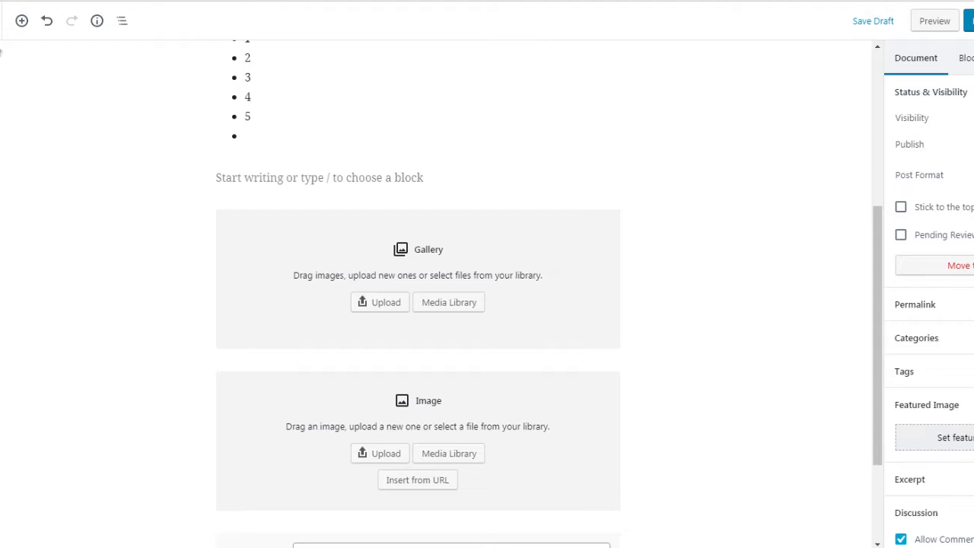
Step: Browse the available block categories and examine the block types under Common Blocks
left_click(21, 21)
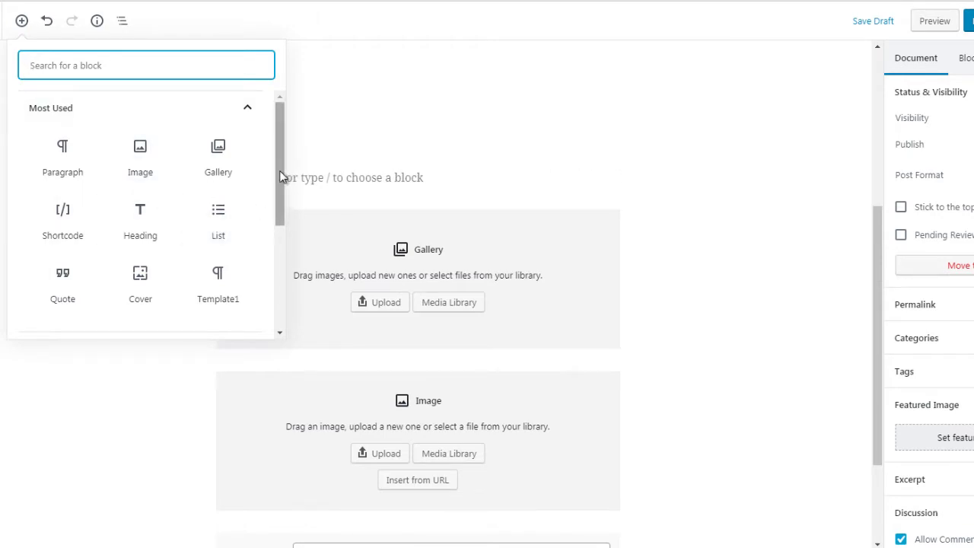
left_click(252, 114)
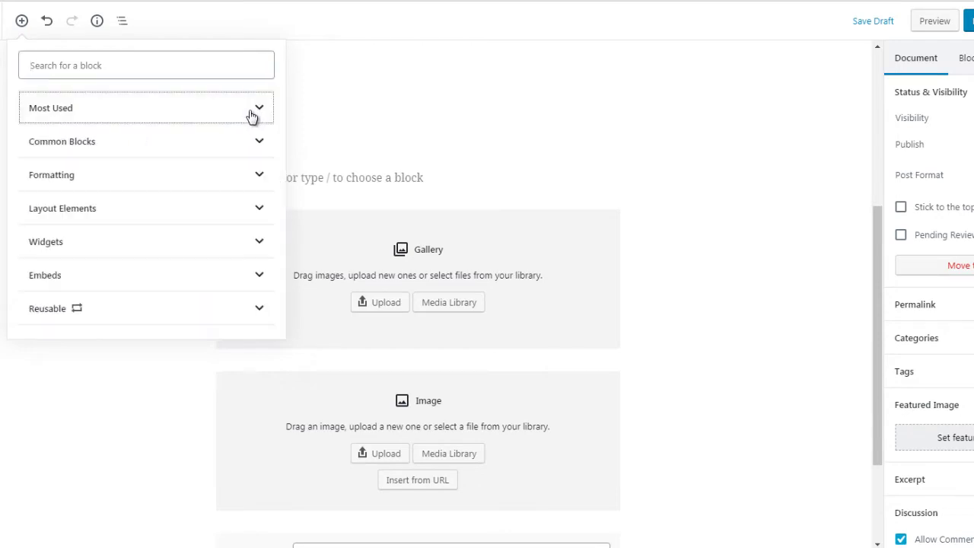
left_click(258, 150)
mouse_move(281, 143)
left_mouse_down()
mouse_move(279, 156)
mouse_move(276, 145)
left_mouse_up()
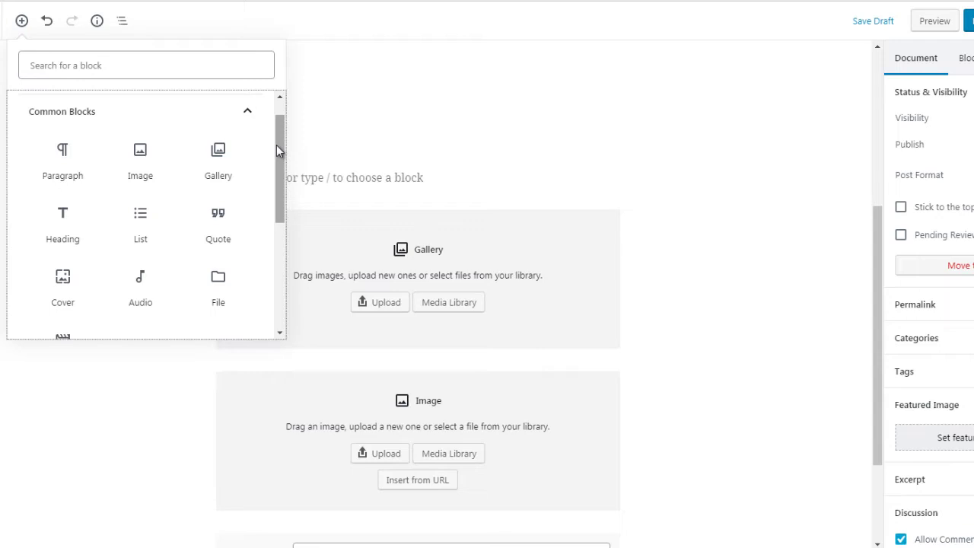
left_click_drag(276, 144, 277, 146)
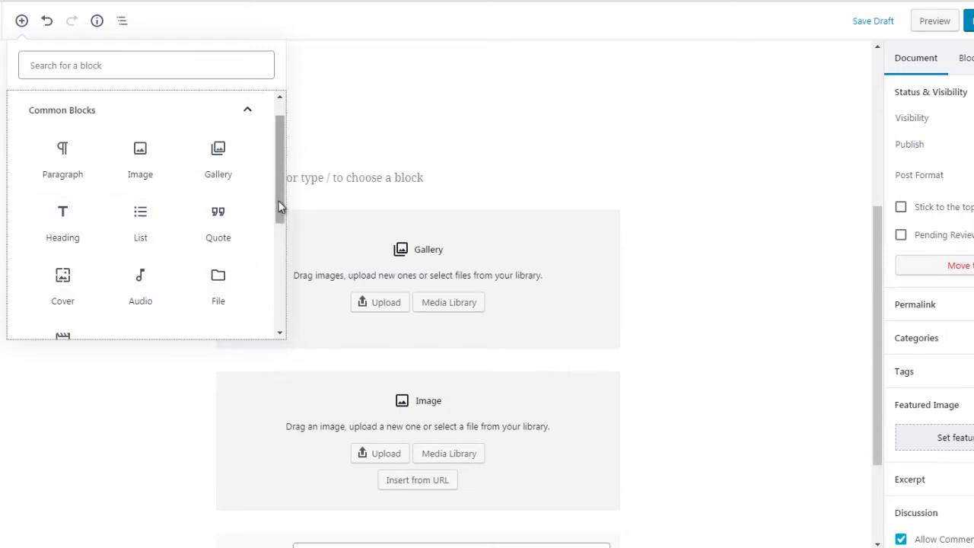
mouse_move(279, 203)
left_mouse_down()
mouse_move(280, 224)
mouse_move(278, 203)
left_mouse_up()
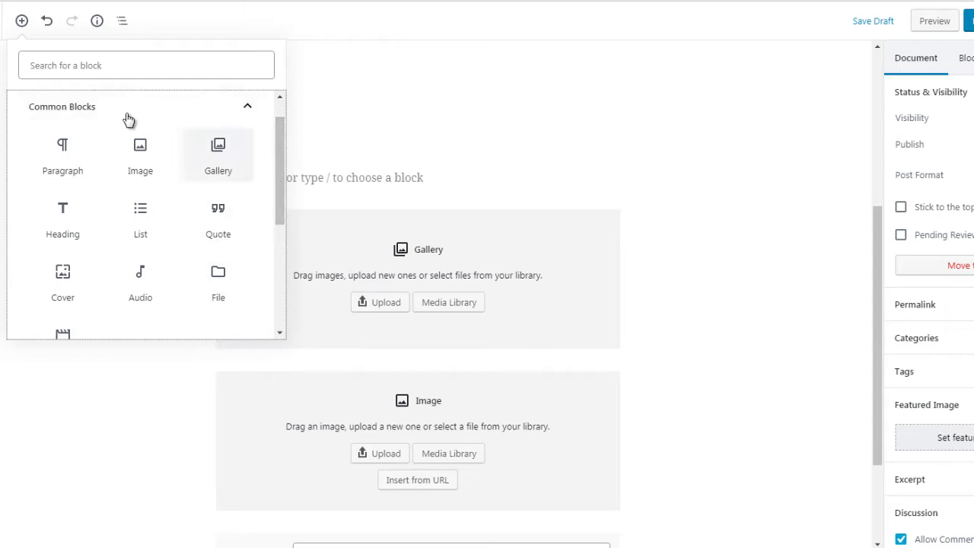
Step: Insert a paragraph block between the bulleted list and the gallery containing the text "this is a test"
left_click(353, 187)
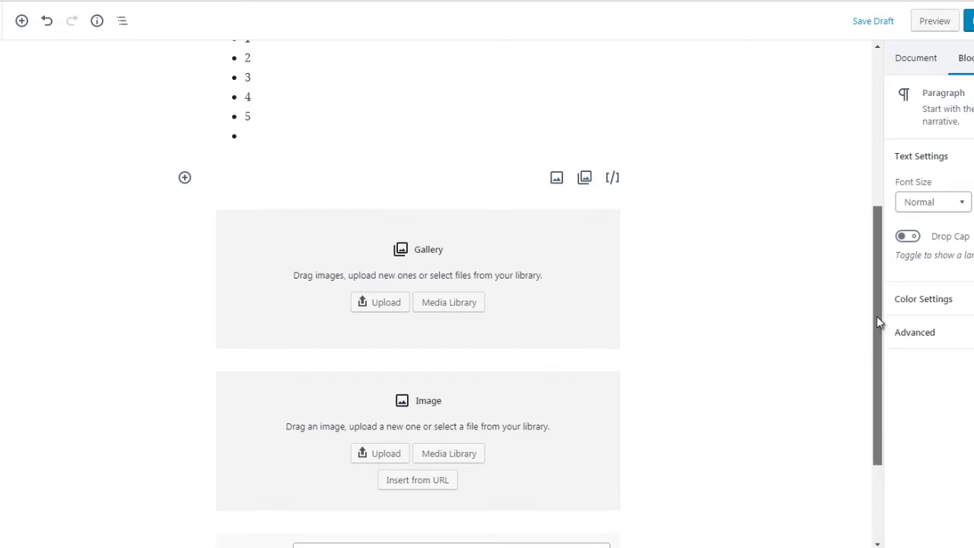
left_click_drag(877, 320, 874, 396)
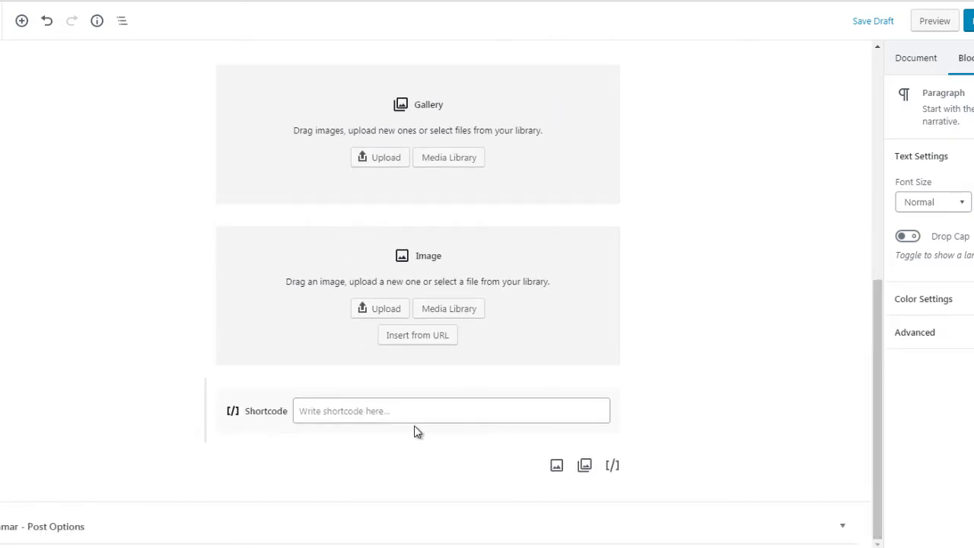
left_click_drag(877, 326, 873, 289)
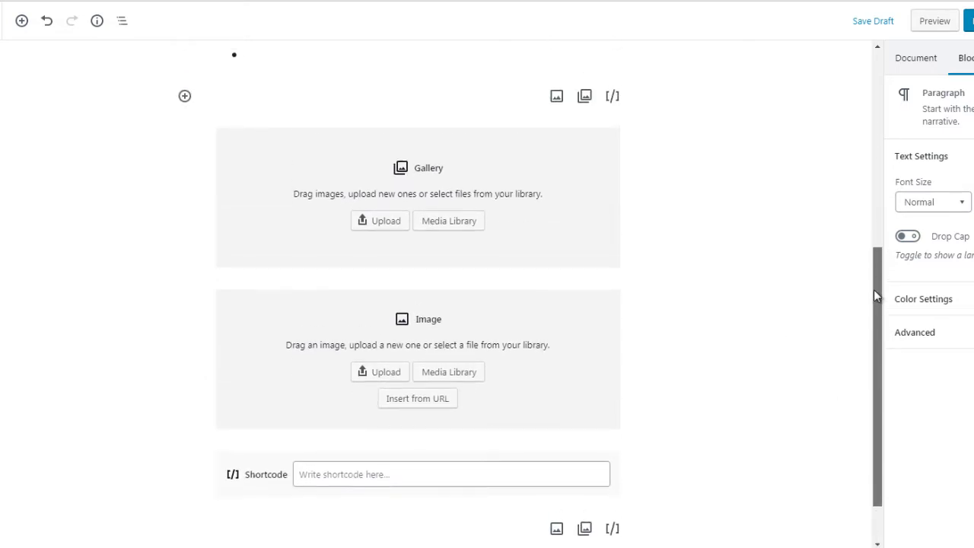
left_click(185, 96)
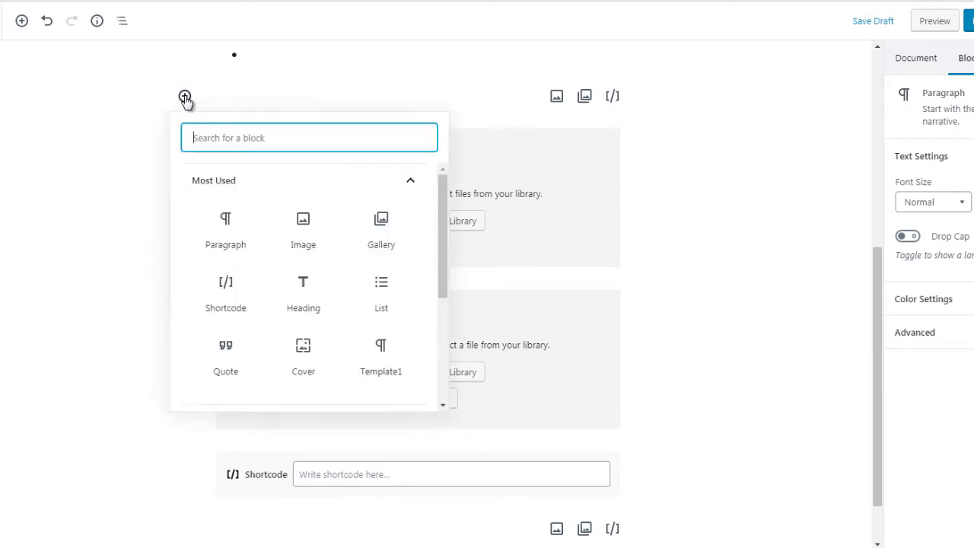
left_click(225, 238)
type("th")
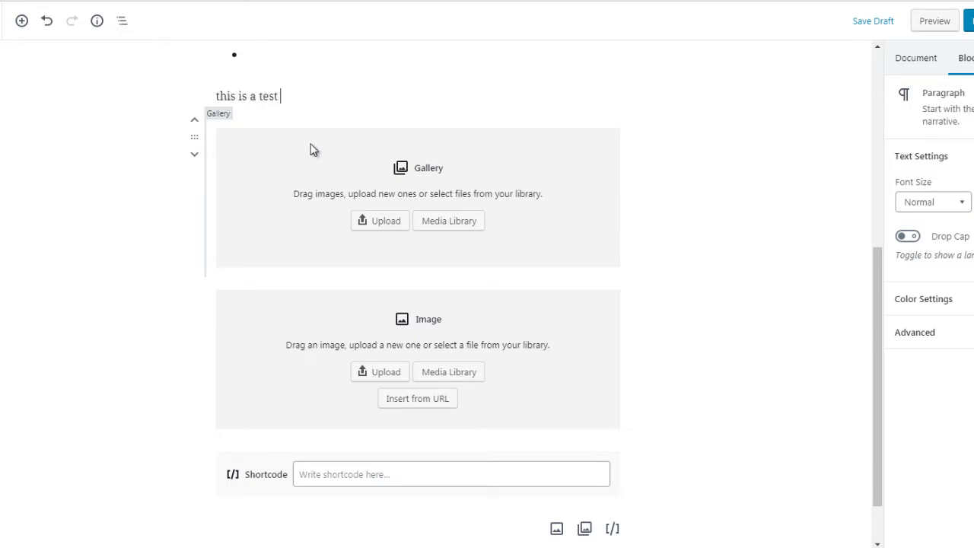
type("is is a test")
Step: Copy the paragraph's text and paste it repeatedly until the paragraph fills five lines
key("ctrl+a")
key("ctrl+c")
key("ctrl+v")
key("ctrl+v")
key("ctrl+v")
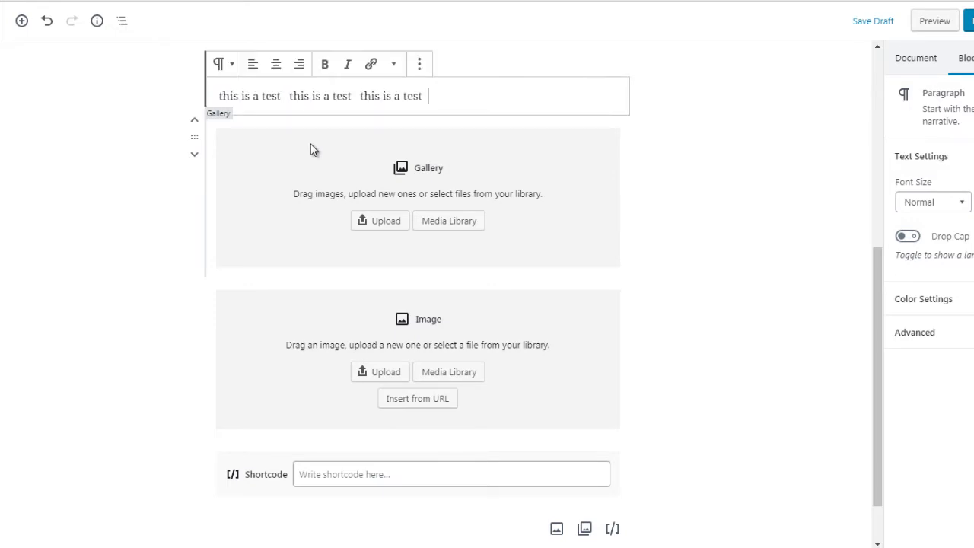
key("ctrl+v")
key("ctrl+v")
key("ctrl+v")
key("ctrl+v")
key("ctrl+v")
key("ctrl+v")
key("ctrl+v")
key("ctrl+v")
key("ctrl+v")
key("ctrl+v")
key("ctrl+v")
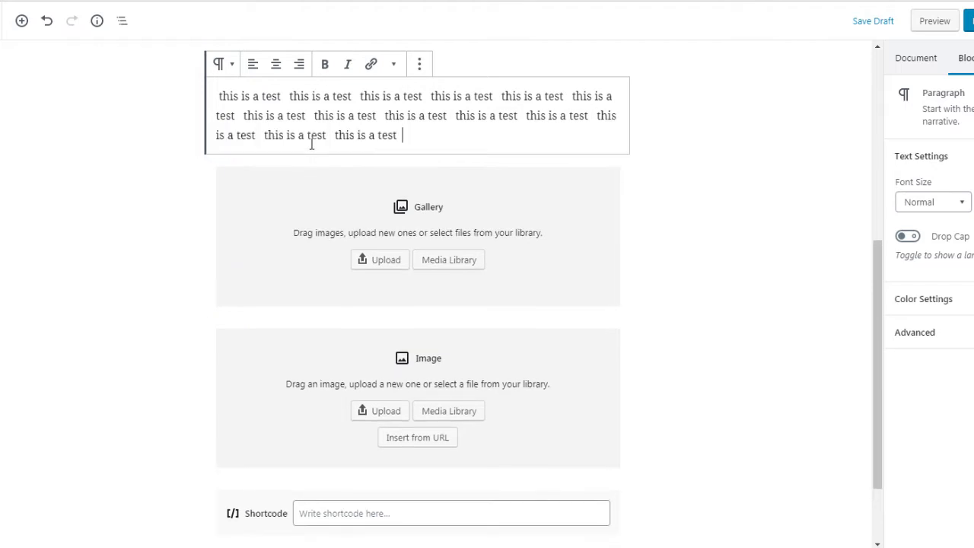
key("ctrl+v")
key("ctrl+v")
key("ctrl+v")
key("ctrl+v")
key("ctrl+v")
key("ctrl+v")
key("ctrl+v")
key("ctrl+v")
key("ctrl+v")
key("ctrl+v")
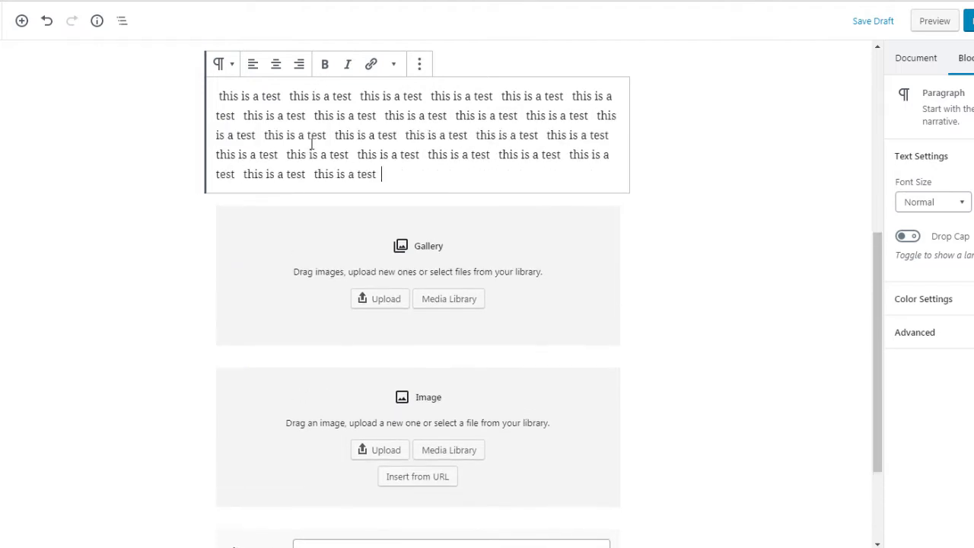
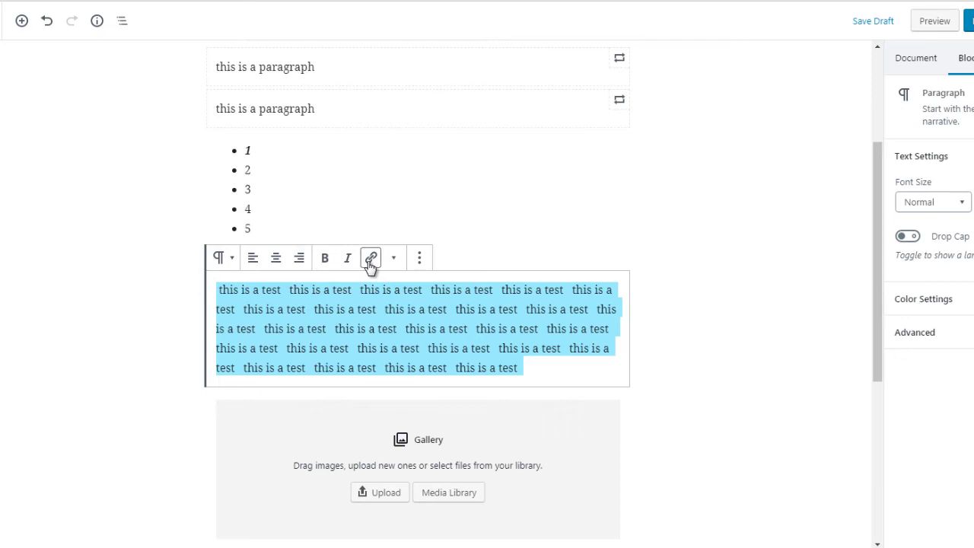
Step: Try the Medium, Huge, Small and Normal font size presets on the test paragraph, ending on Medium
left_click(418, 259)
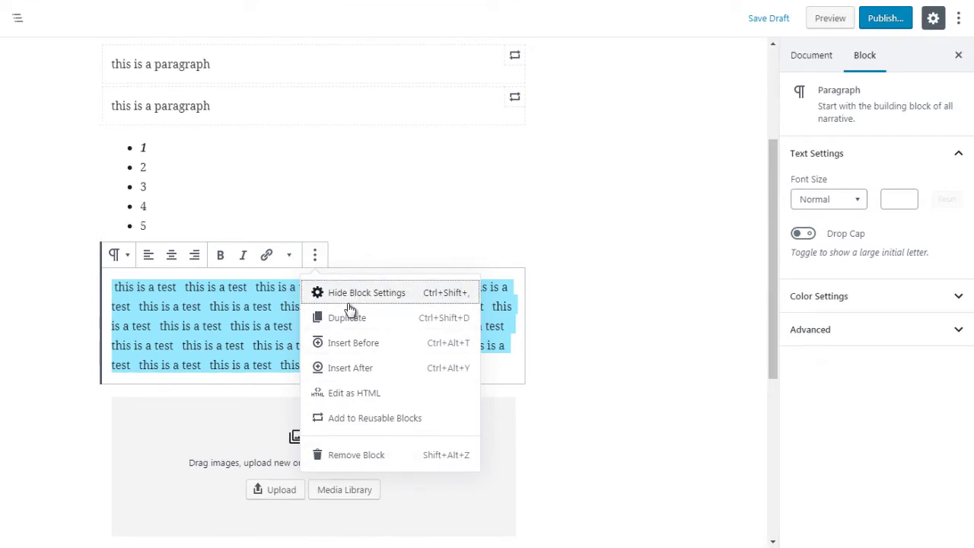
left_click(812, 373)
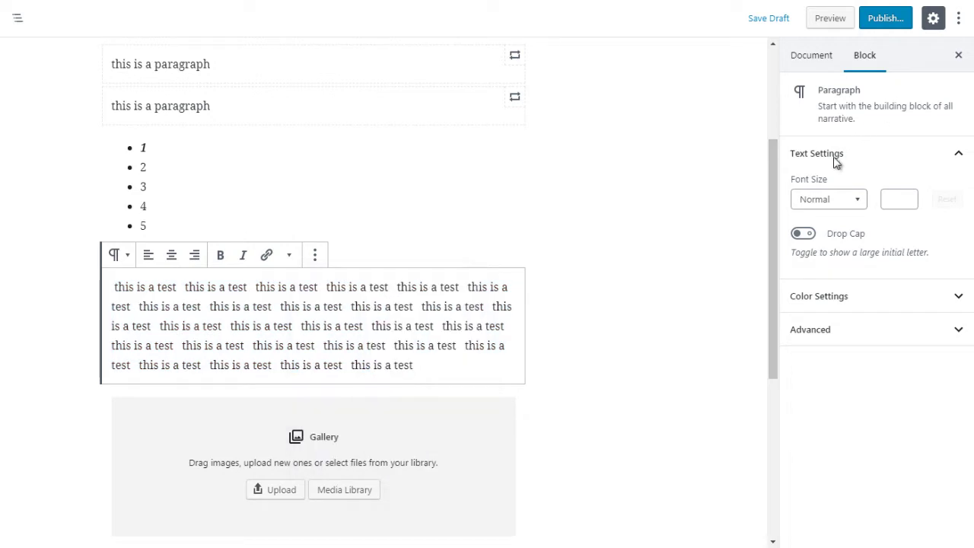
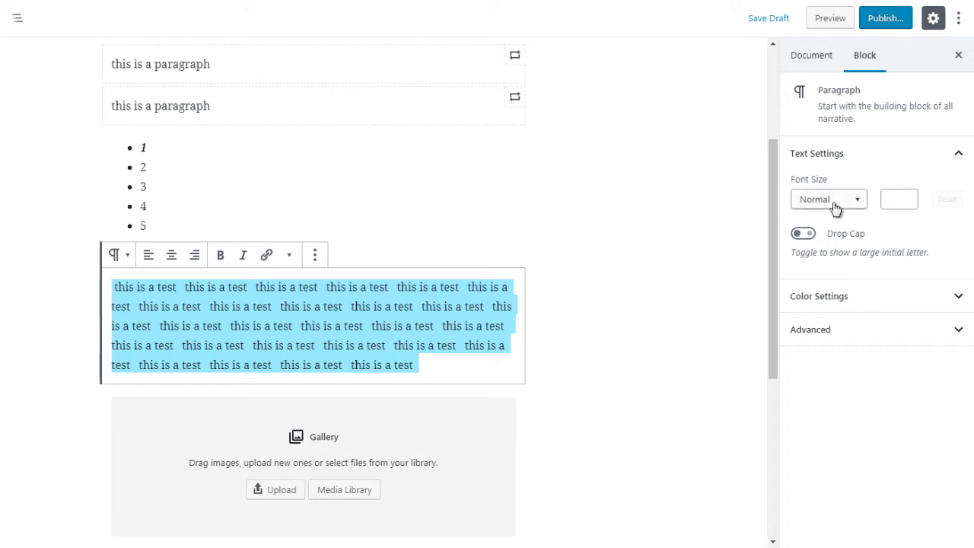
left_click(835, 204)
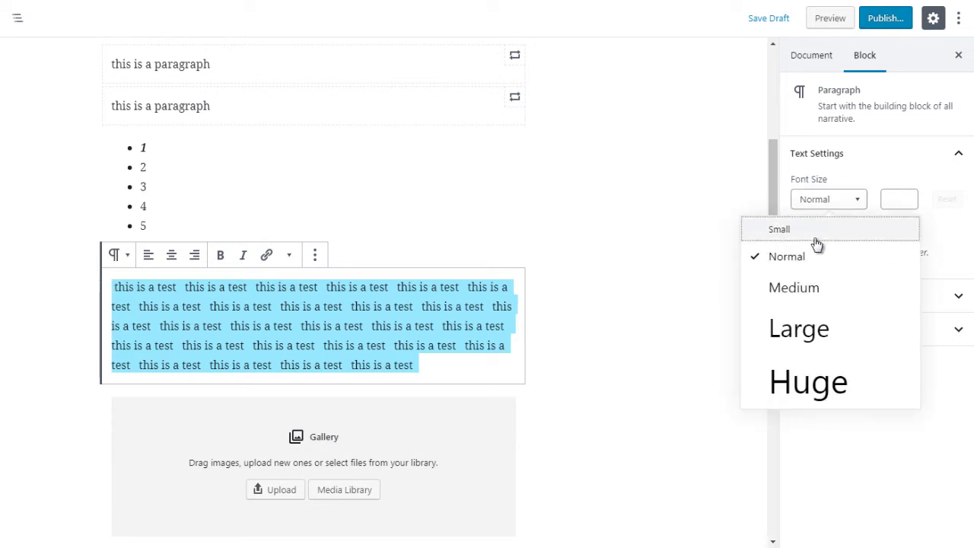
left_click(803, 292)
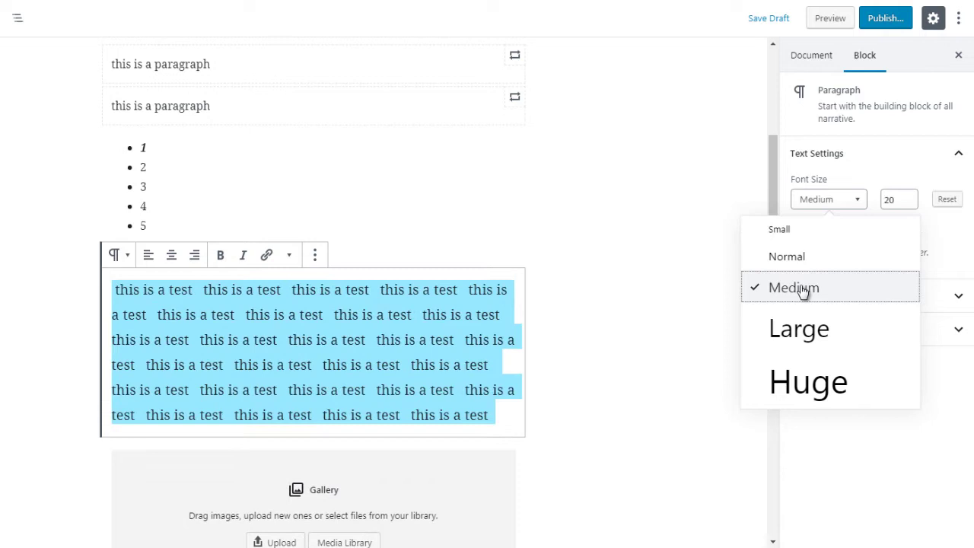
left_click(799, 382)
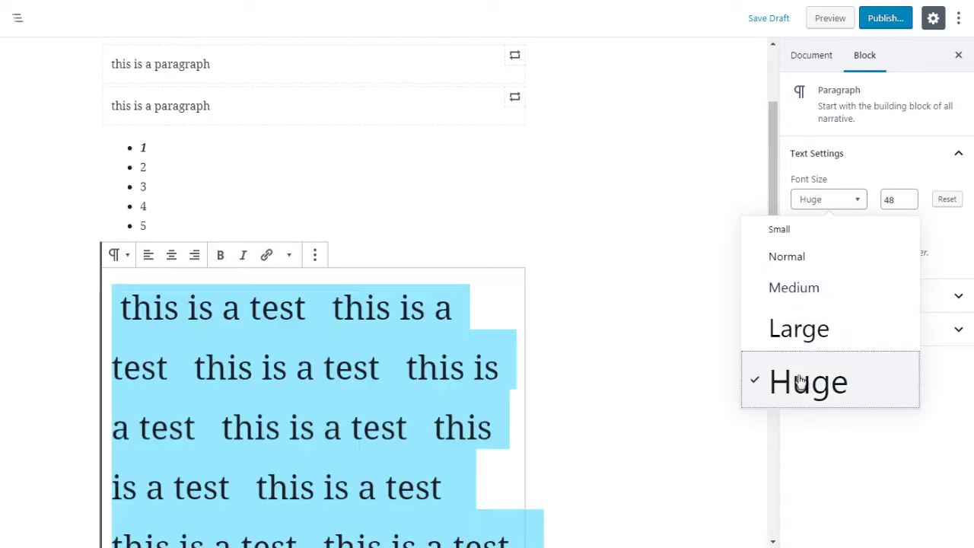
left_click(791, 231)
left_click(784, 259)
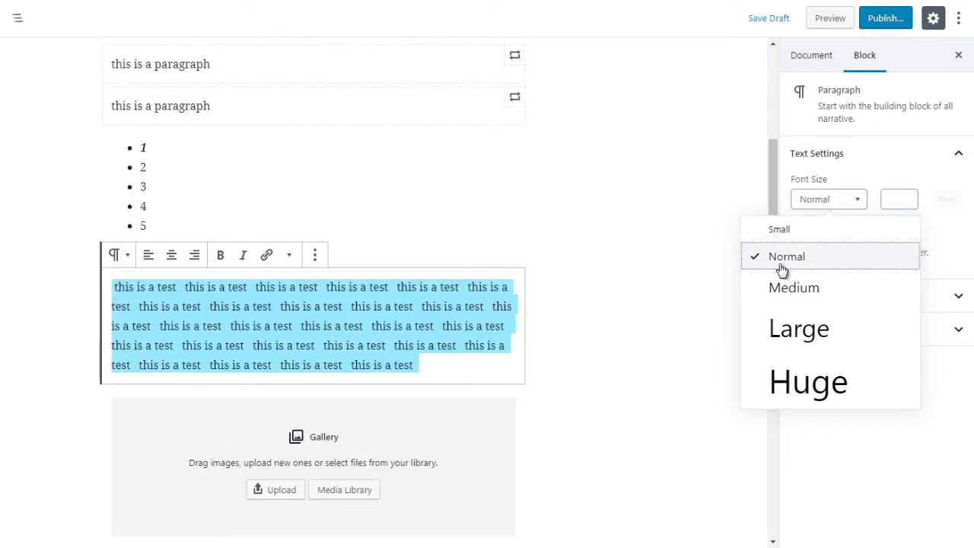
left_click(793, 287)
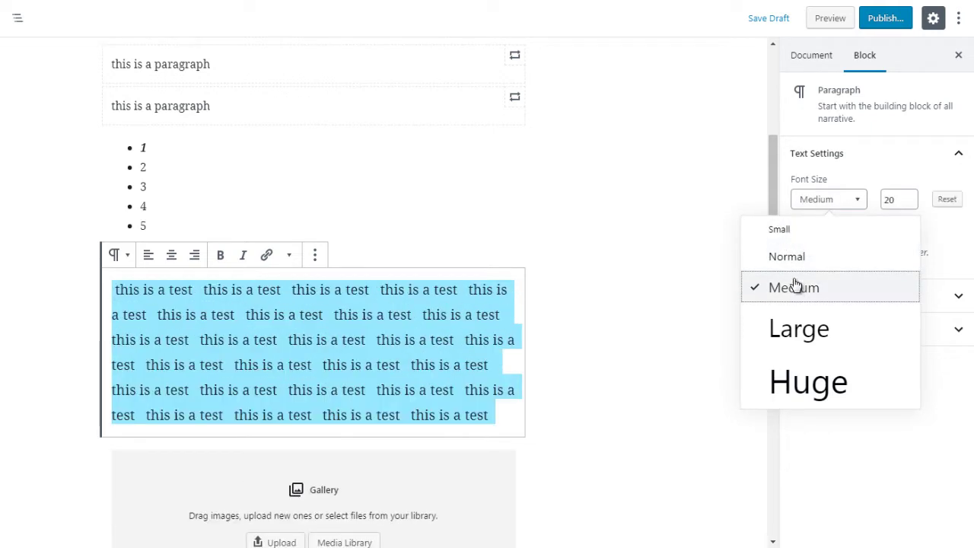
Step: Fine-tune the paragraph's numeric font size, trying 21 and lowering it to 16
left_click(909, 196)
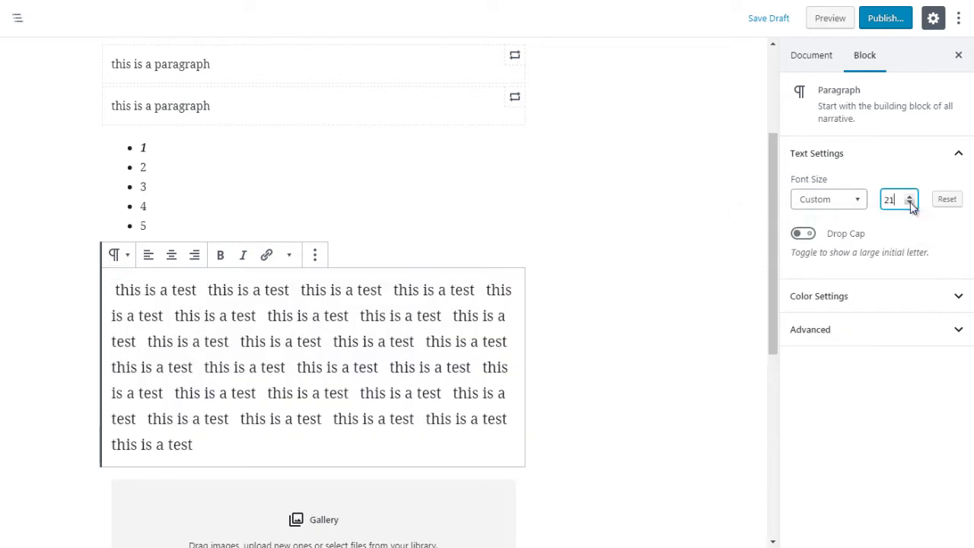
left_click(910, 203)
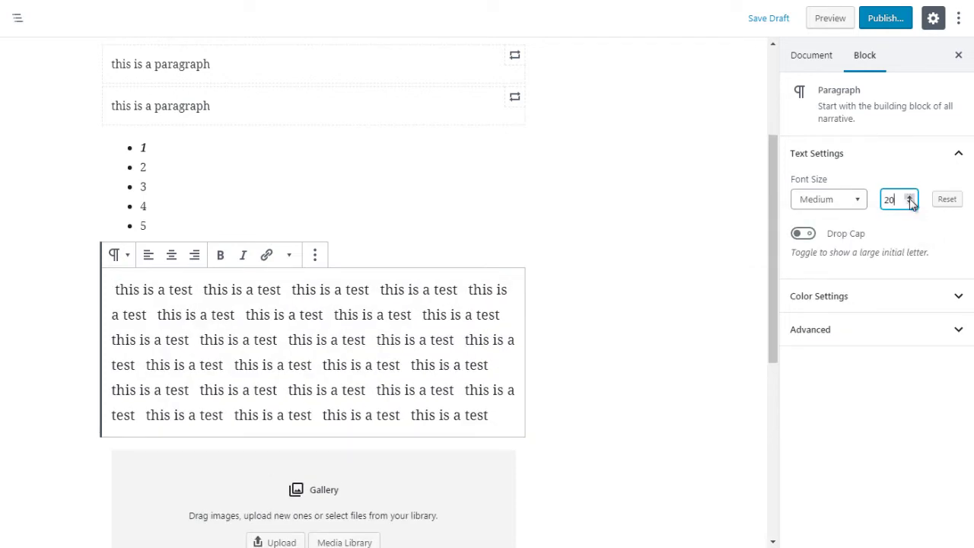
left_click(910, 202)
left_click(910, 202)
left_click(910, 202)
left_click(910, 202)
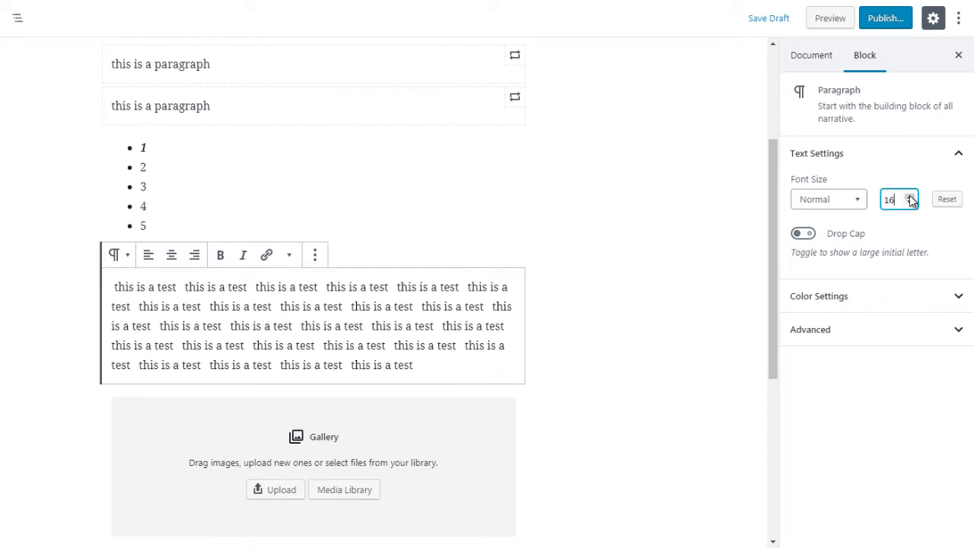
Step: Raise the paragraph's font size to a custom value of 23
left_click(910, 196)
left_click(910, 196)
left_click(910, 197)
left_click(910, 196)
left_click(909, 196)
left_click(909, 197)
left_click(910, 196)
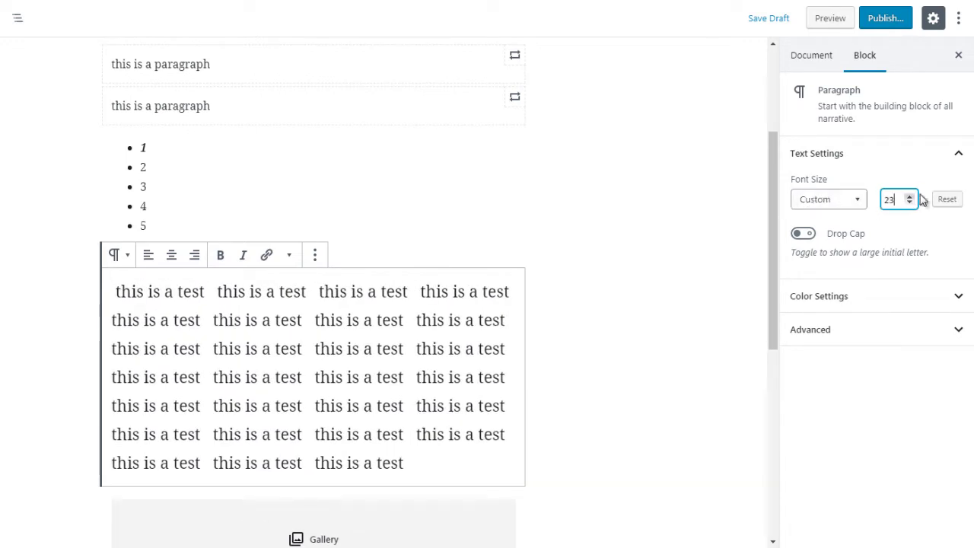
Step: Check the font size presets and increase the paragraph's custom font size to 26
left_click(858, 201)
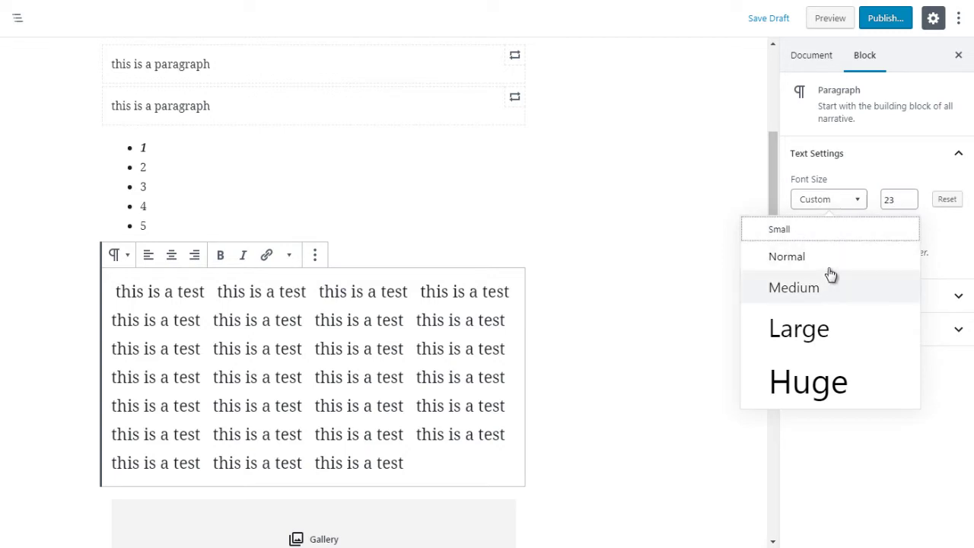
left_click(908, 197)
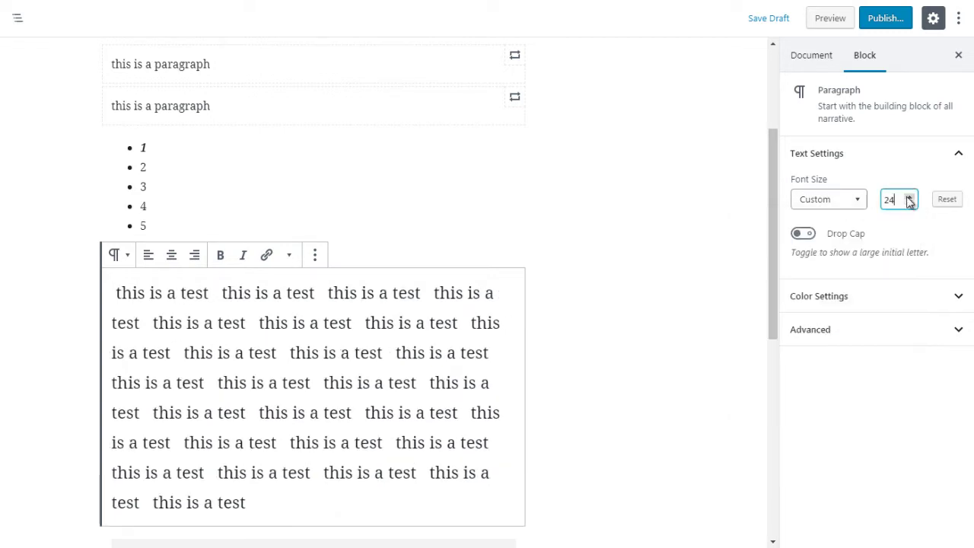
left_click(908, 196)
left_click(909, 197)
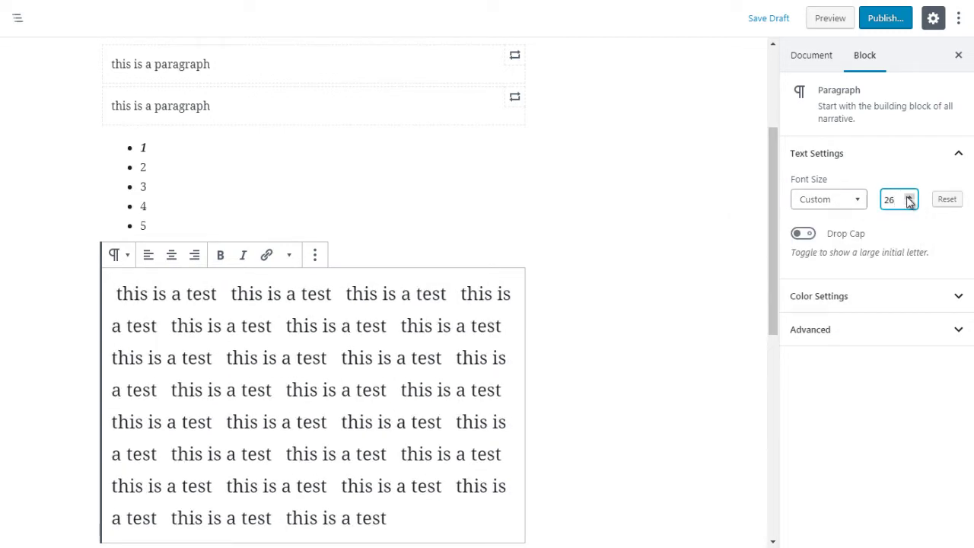
Step: Compare the Huge and Large font size presets on the paragraph, ending on Huge
left_click(837, 202)
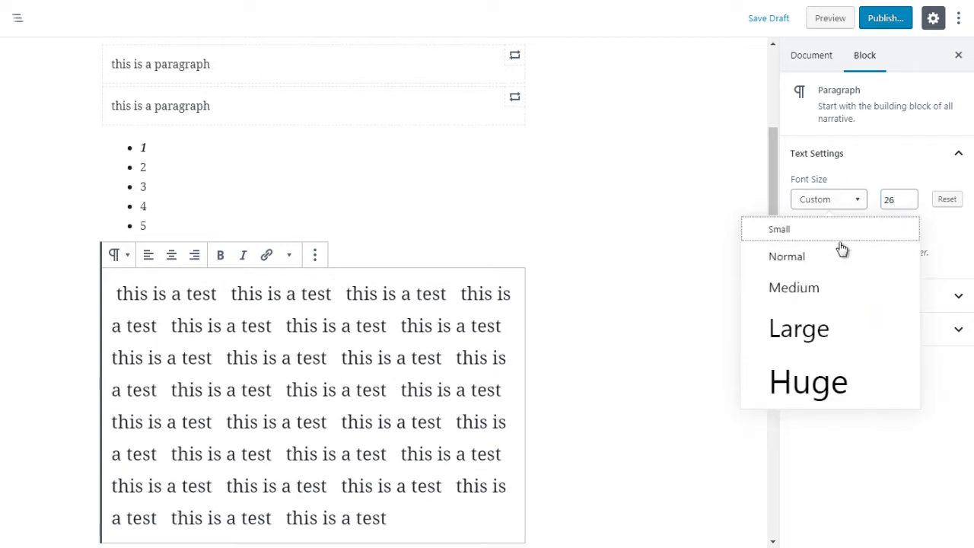
left_click(835, 373)
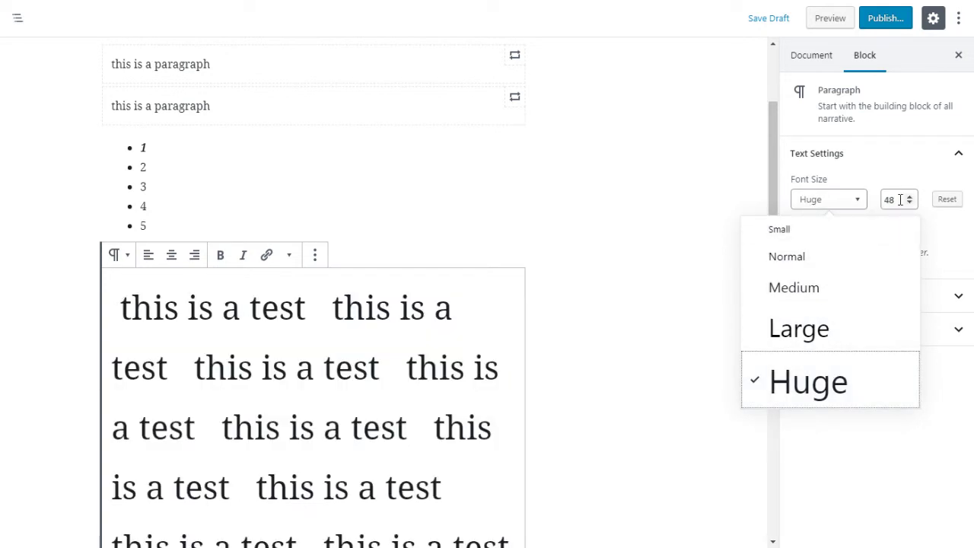
left_click(818, 344)
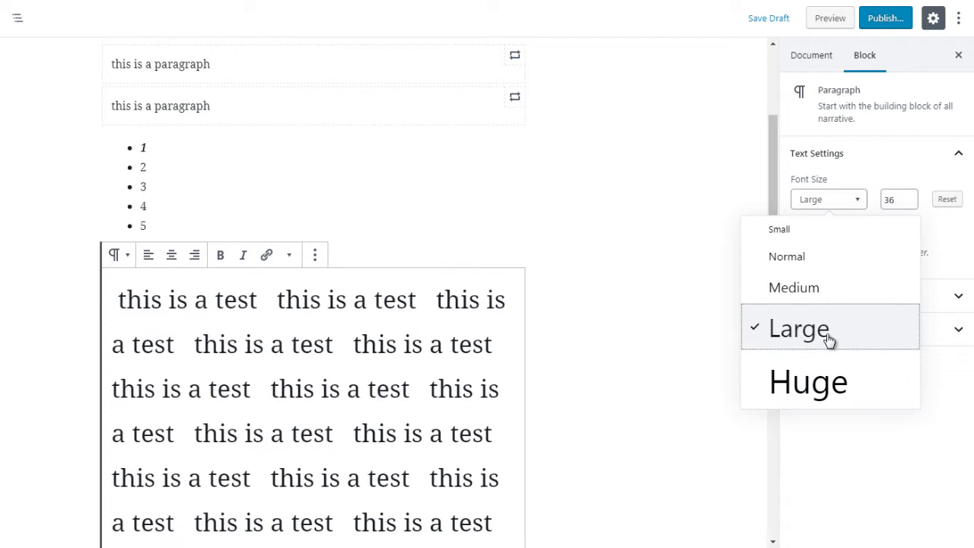
left_click(820, 401)
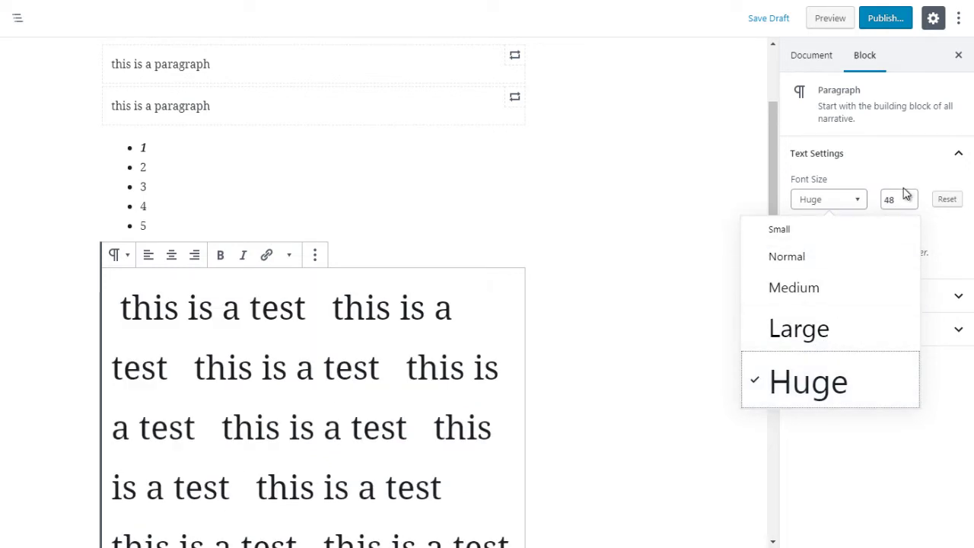
Step: Reduce the paragraph's font size to a custom value of 47
left_click(895, 199)
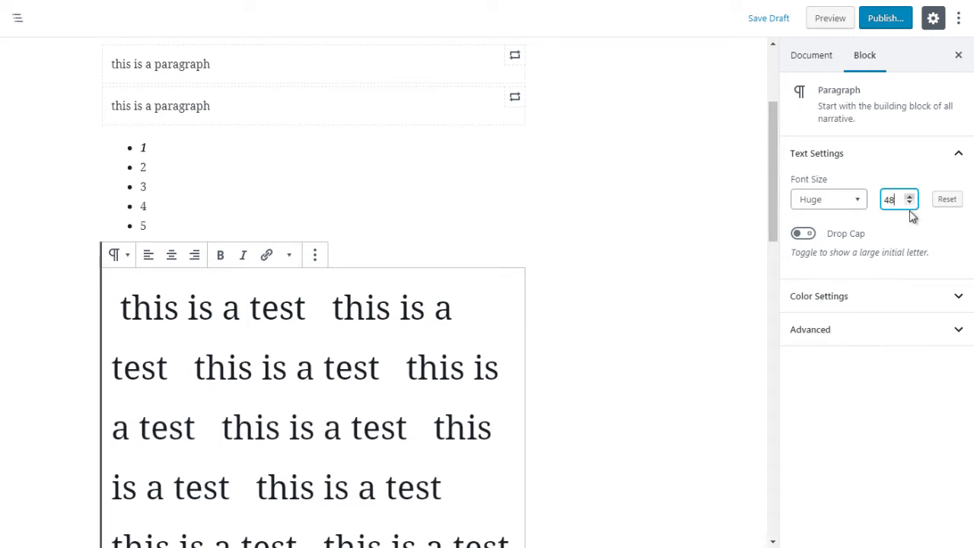
left_click(910, 203)
left_click(910, 203)
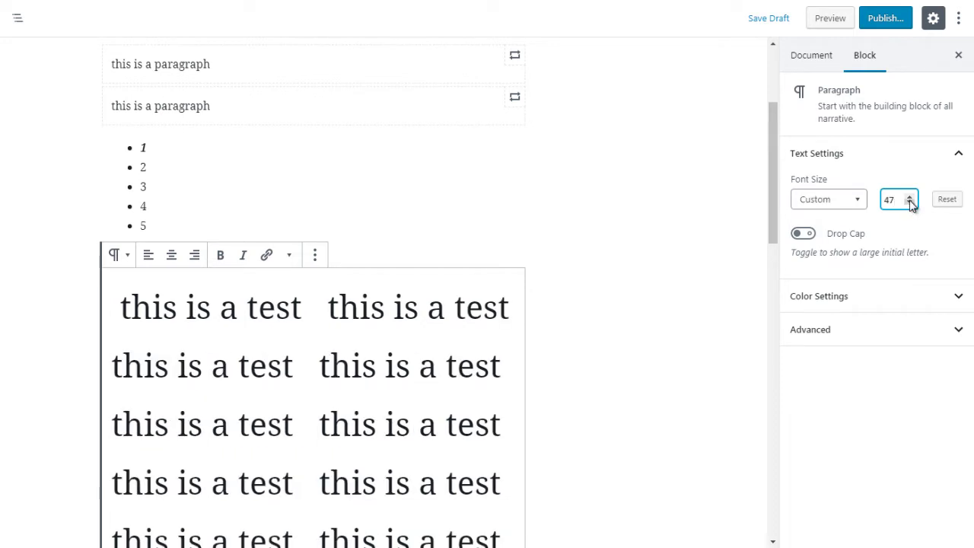
Step: Reduce the paragraph's font size to a custom value of 39
left_click(910, 203)
left_click(910, 203)
left_click(910, 203)
left_click(910, 203)
left_click(910, 203)
left_click(909, 203)
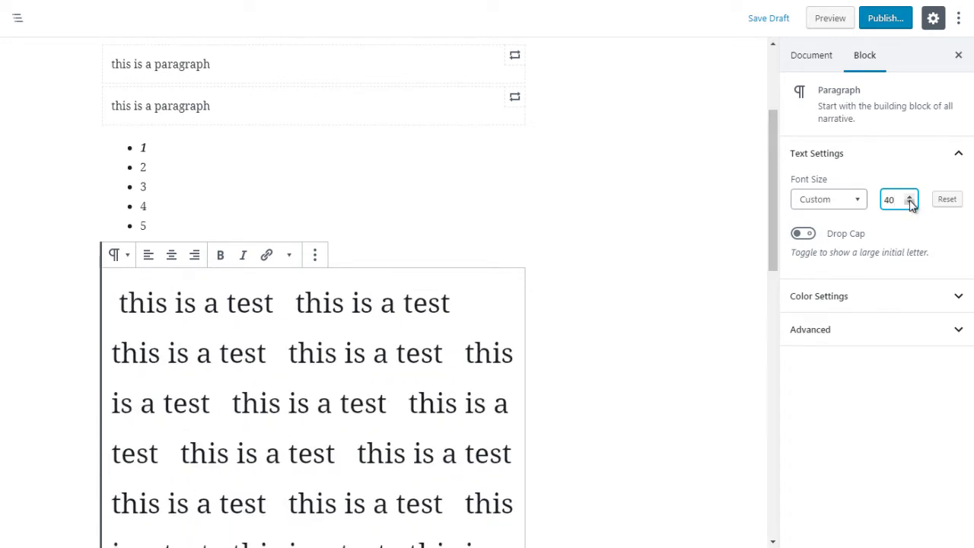
left_click(910, 203)
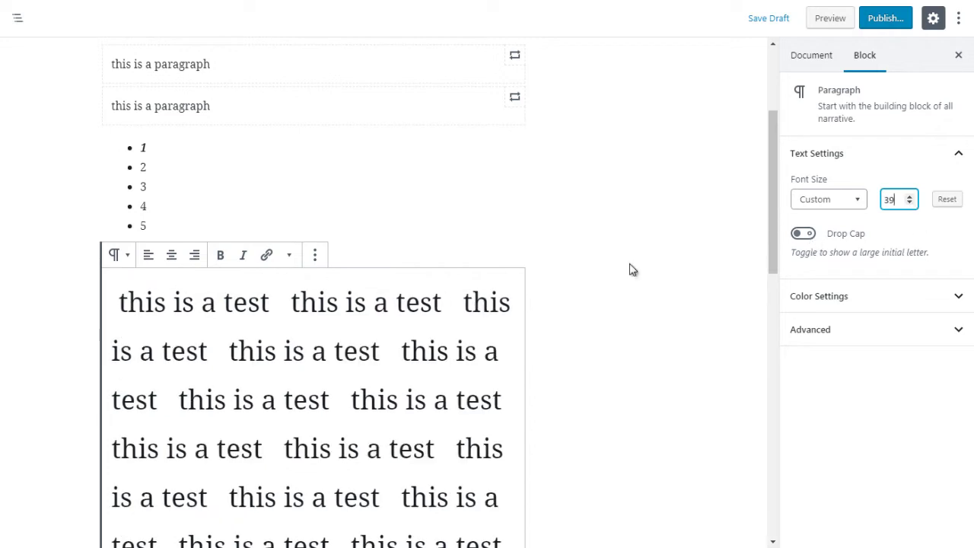
Step: Turn on Drop Cap for the test paragraph and highlight its first letter
left_click_drag(128, 308, 116, 307)
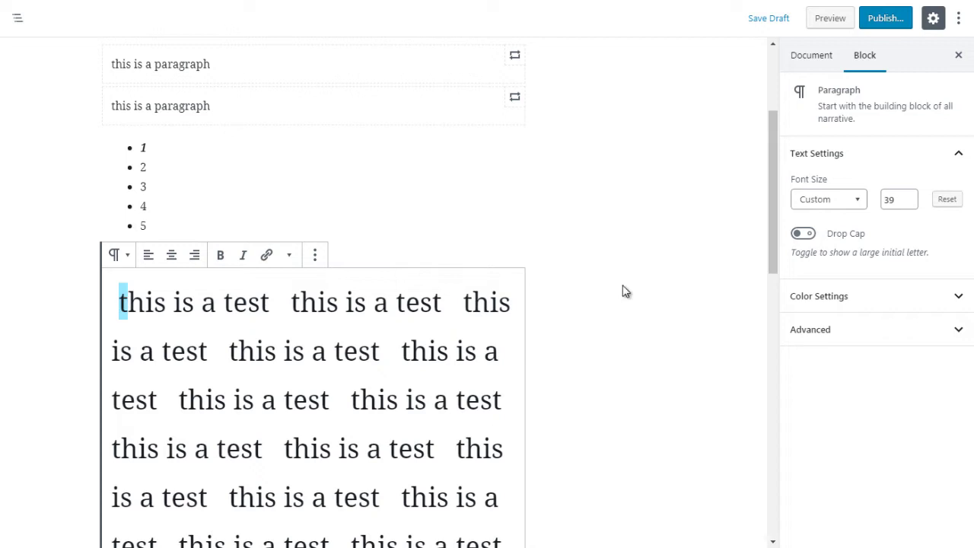
left_click(804, 237)
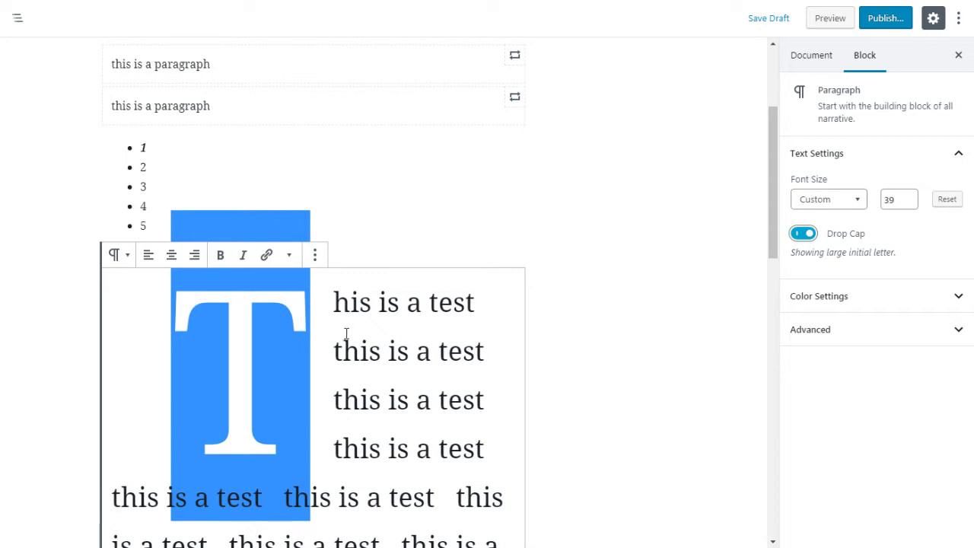
left_click(327, 351)
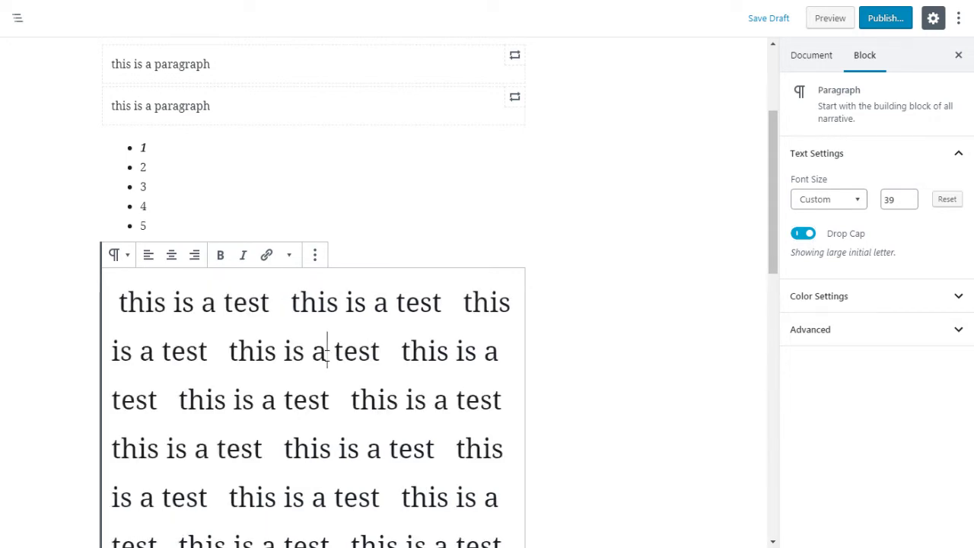
left_click_drag(128, 302, 114, 304)
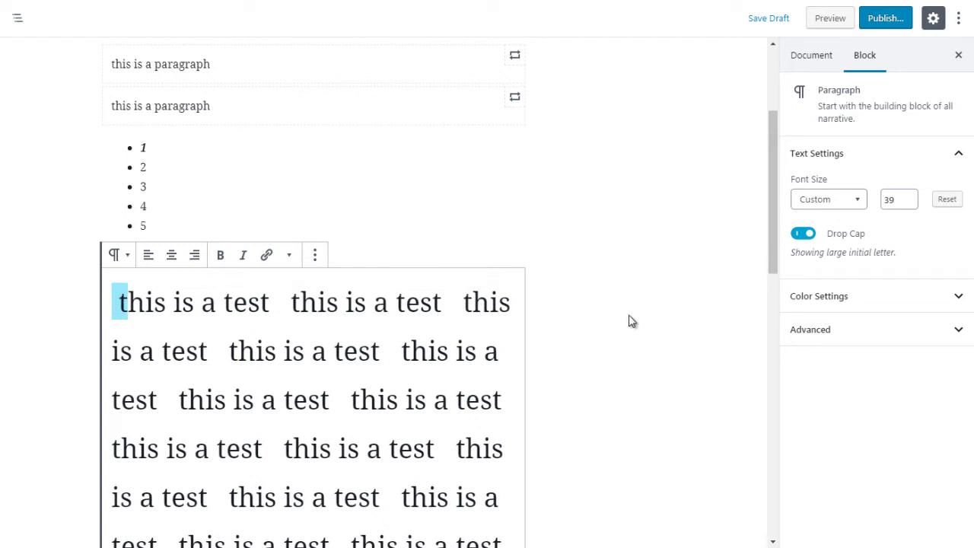
left_click(359, 335)
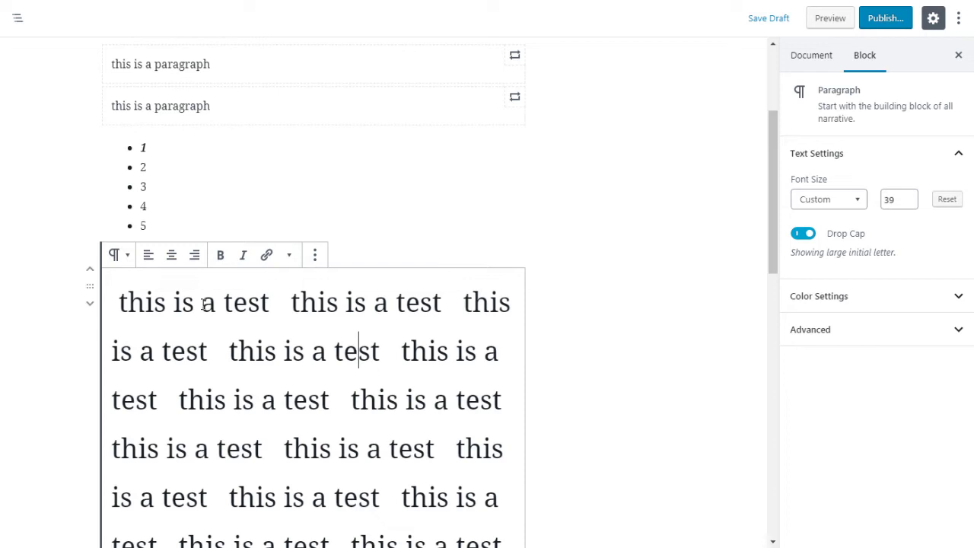
left_click_drag(129, 302, 119, 302)
Step: Compare pale pink, orange, light gray and red background colors on the paragraph, ending on light gray
left_click(813, 301)
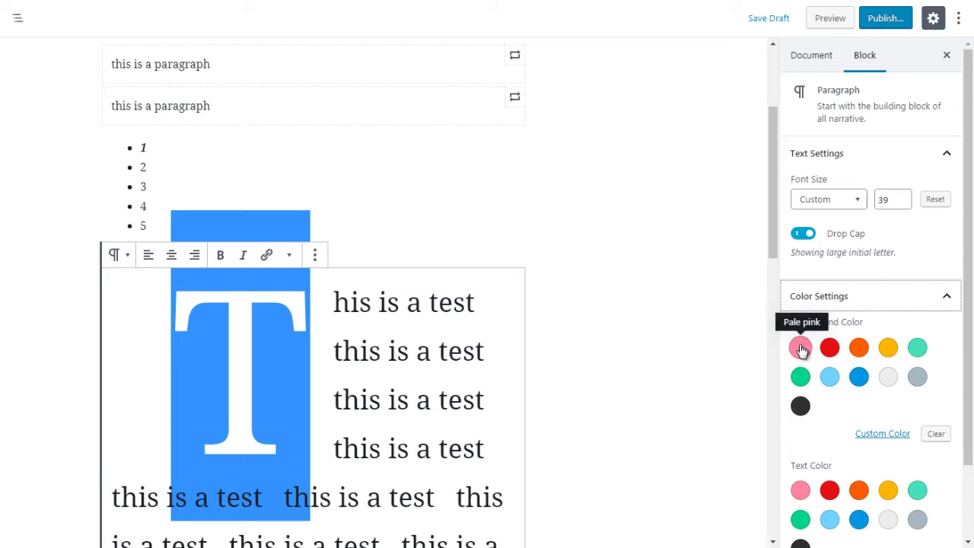
left_click(800, 348)
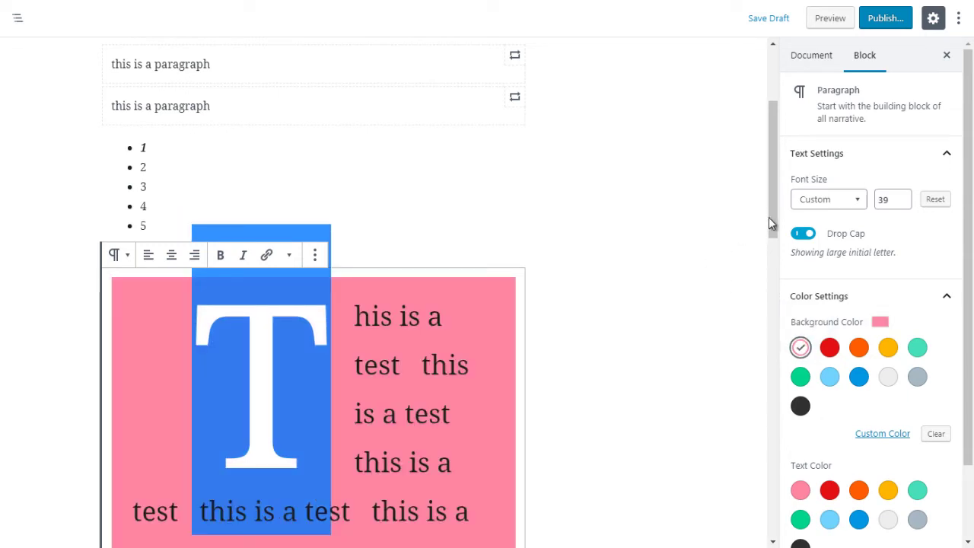
left_click_drag(768, 217, 774, 277)
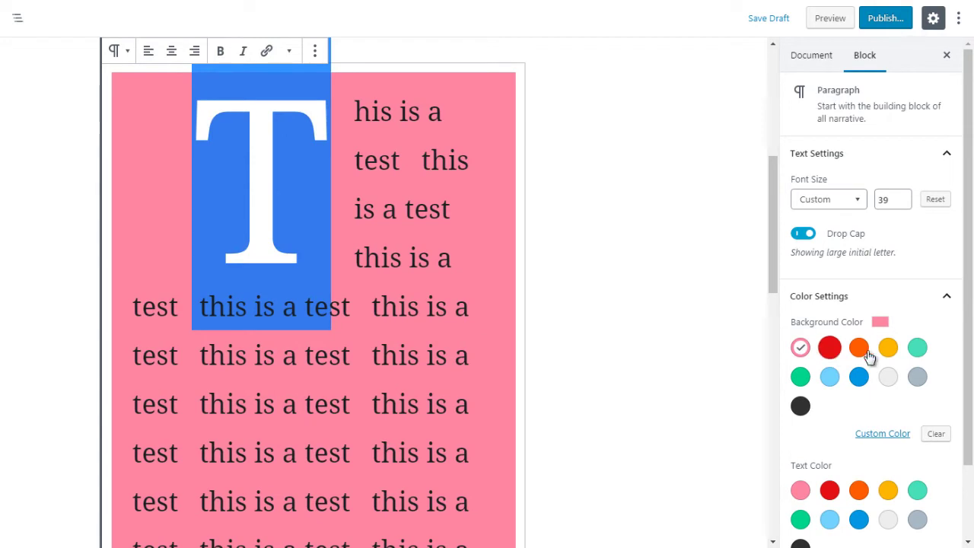
left_click(859, 351)
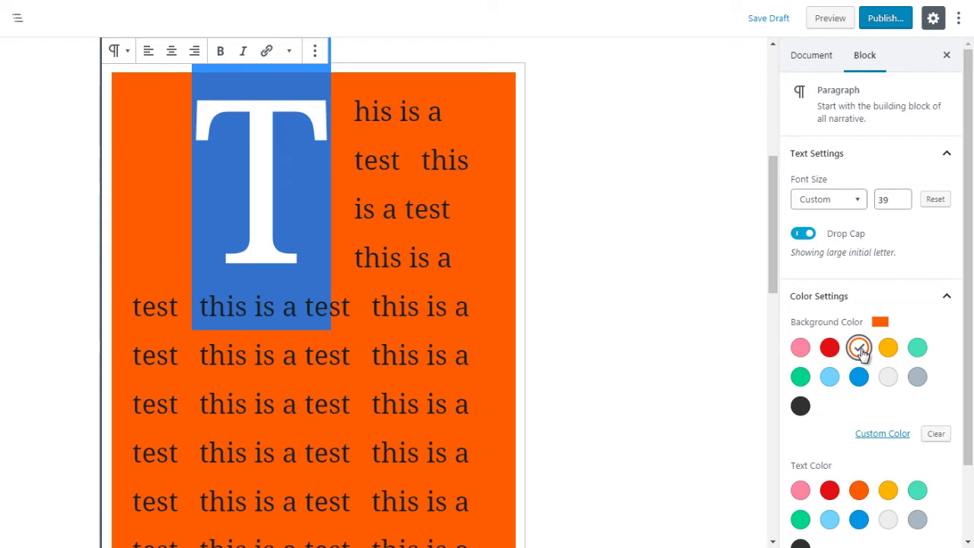
left_click(890, 379)
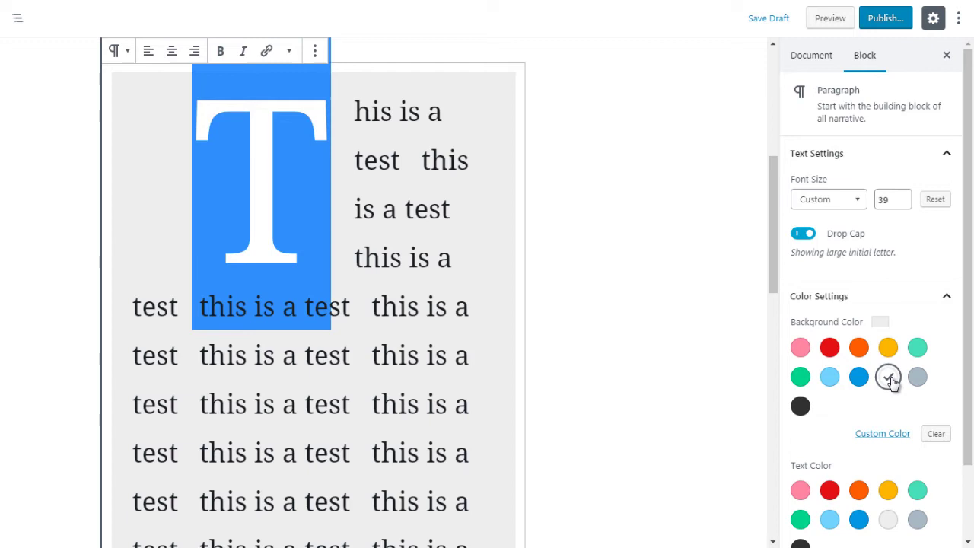
left_click(800, 350)
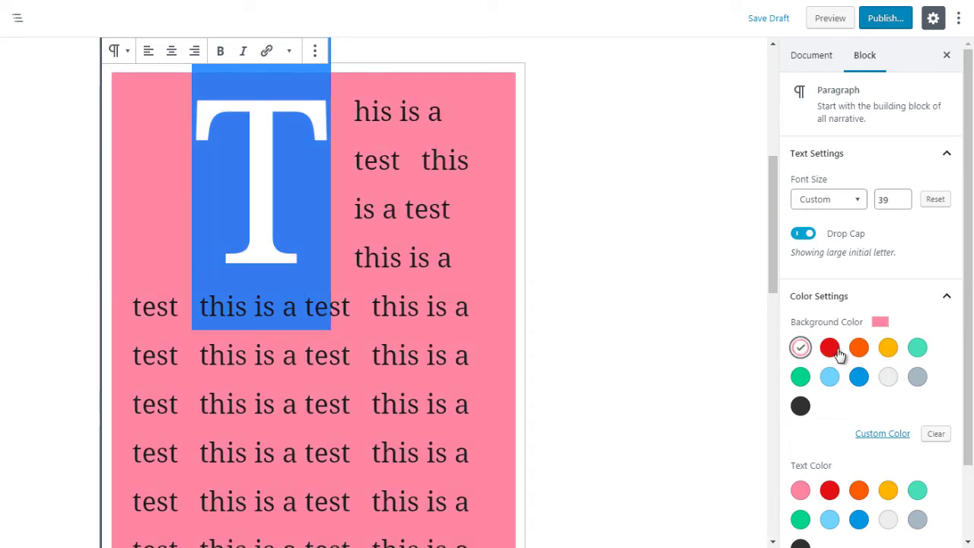
left_click(828, 350)
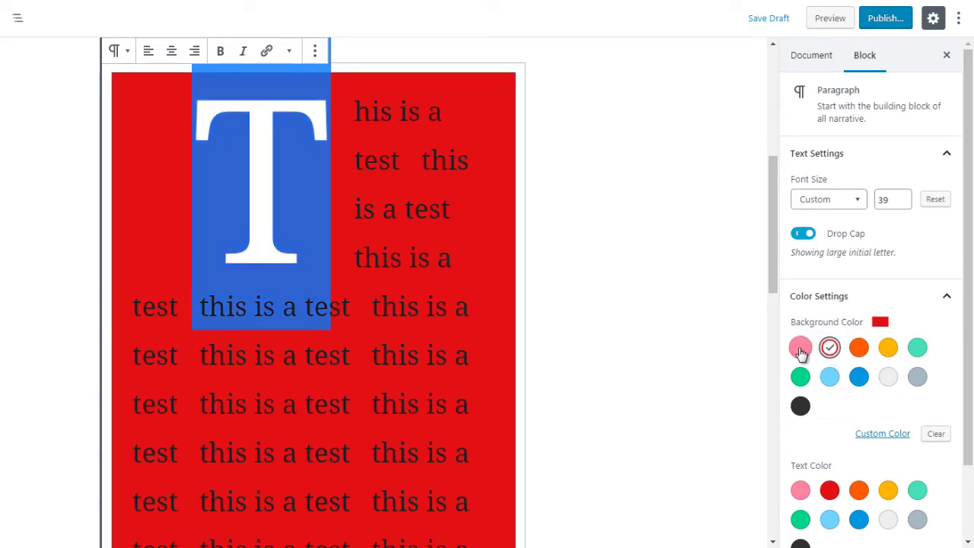
left_click(800, 349)
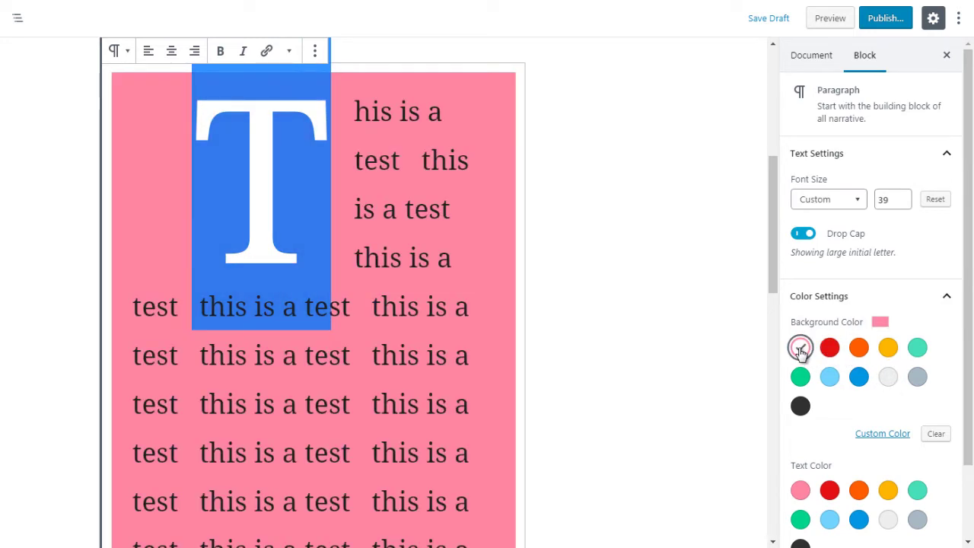
left_click(891, 378)
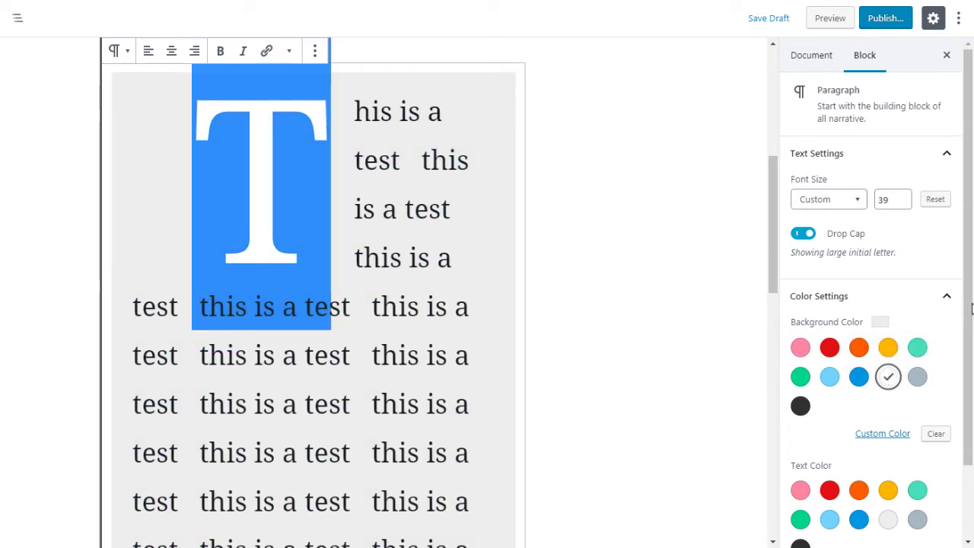
Step: Try red and then blue from the preset palette as the paragraph's text color
left_click_drag(970, 263, 970, 326)
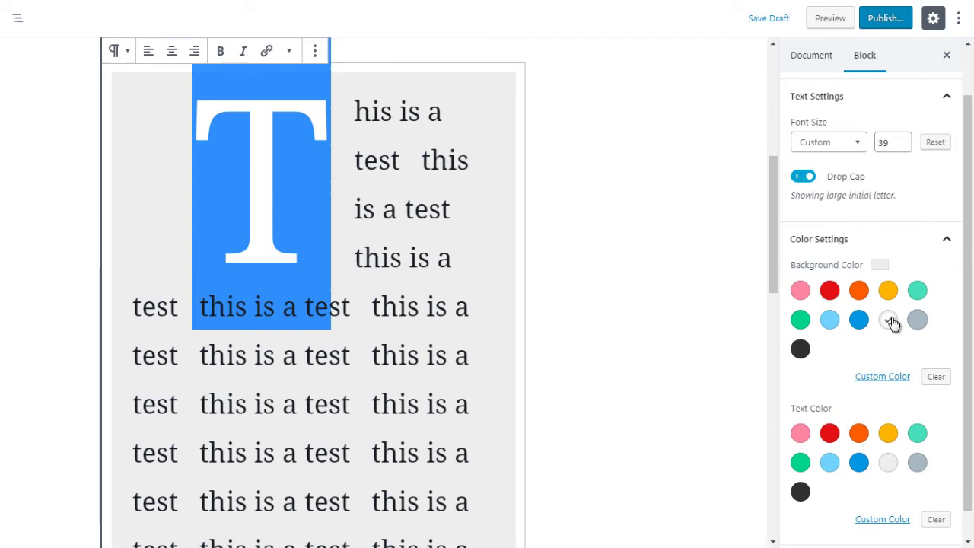
left_click(827, 434)
left_click(858, 465)
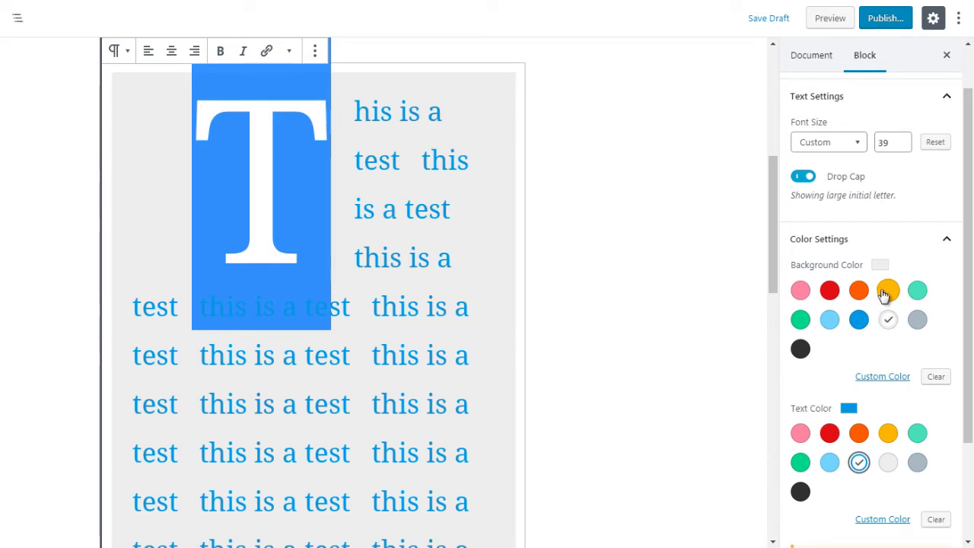
Step: Clear the paragraph's preset background color and give it a custom very pale blue background
left_click_drag(969, 305, 971, 394)
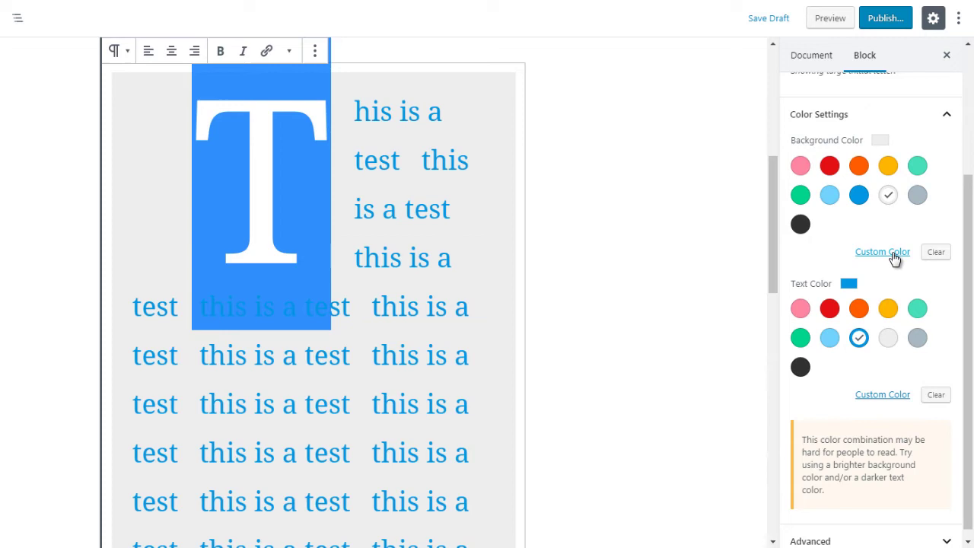
left_click(938, 257)
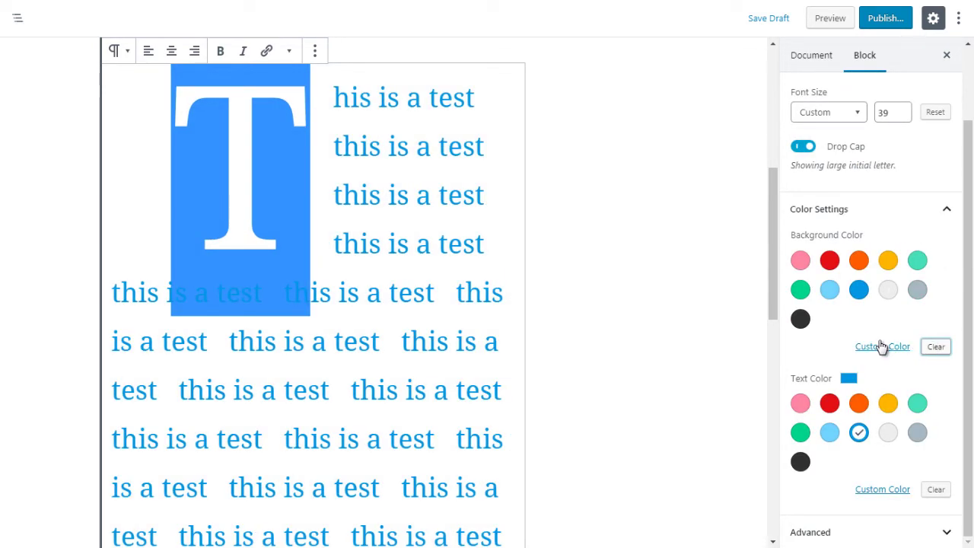
left_click(880, 348)
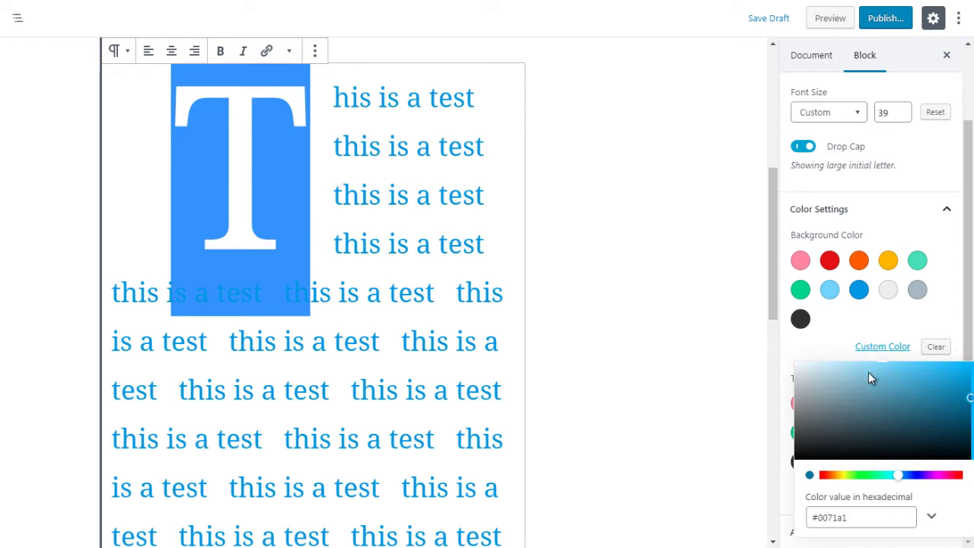
left_click_drag(868, 372, 931, 367)
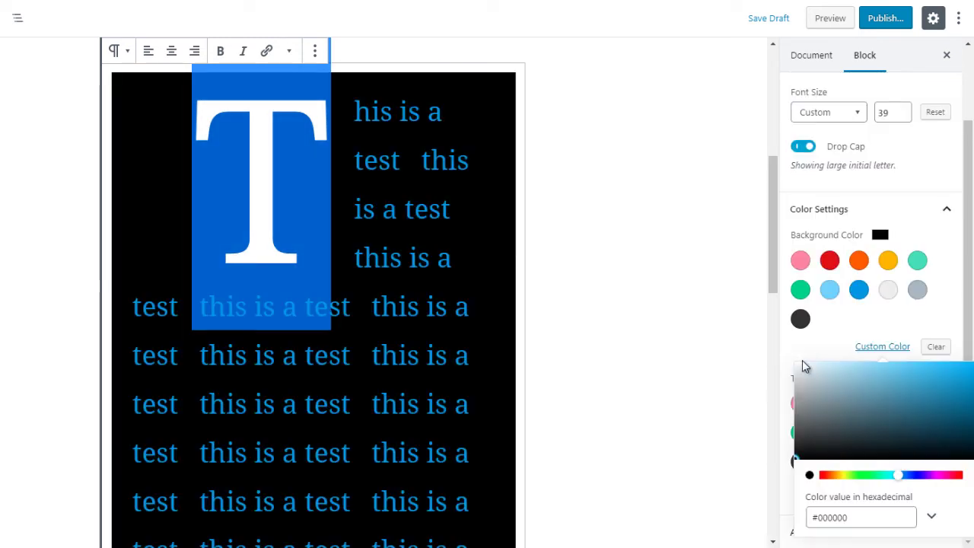
left_click_drag(802, 363, 800, 358)
left_click(800, 358)
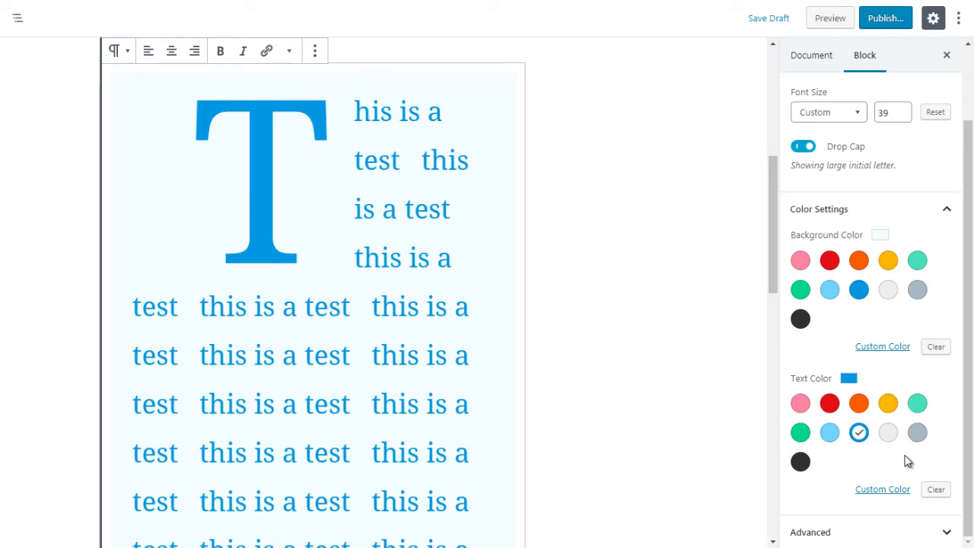
Step: Set the paragraph's text color to a custom near-black dark blue
left_click(880, 490)
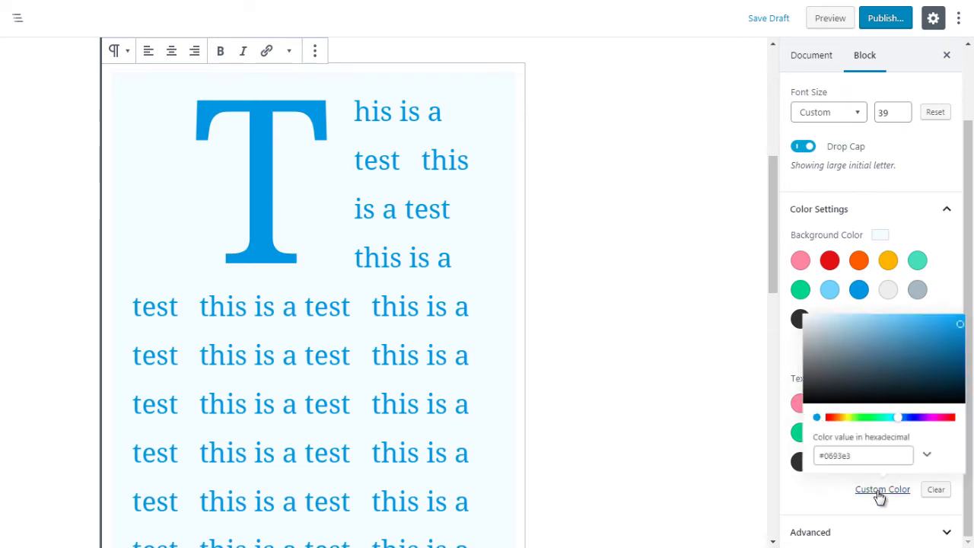
left_click(890, 333)
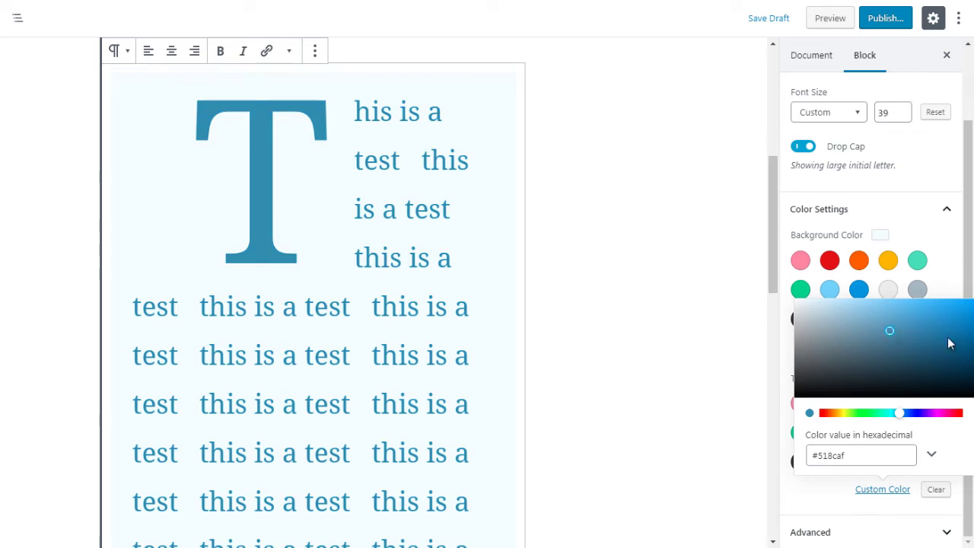
left_click(952, 385)
left_click(946, 282)
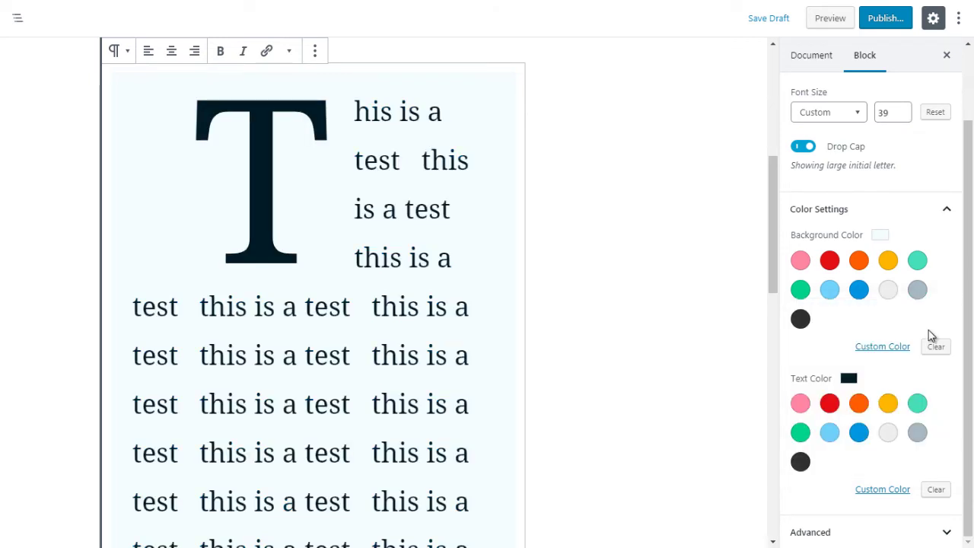
Step: Check the paragraph's advanced settings for the additional CSS class option, leaving it empty
left_click_drag(963, 348, 963, 365)
left_click(803, 528)
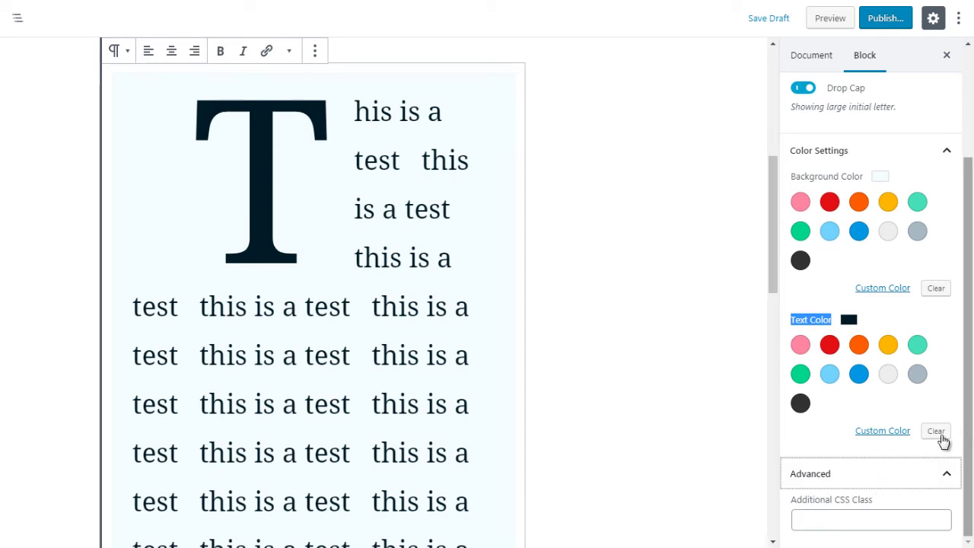
left_click(846, 512)
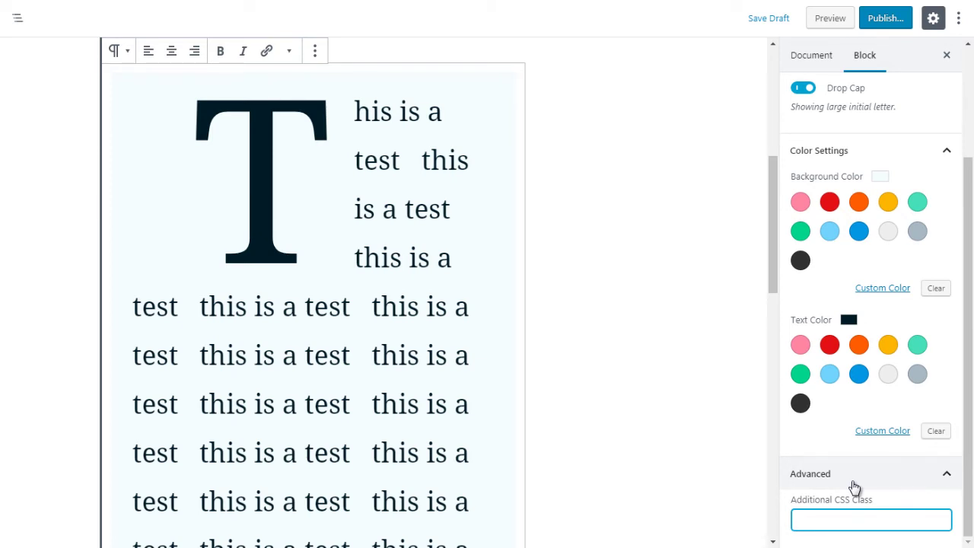
left_click(854, 486)
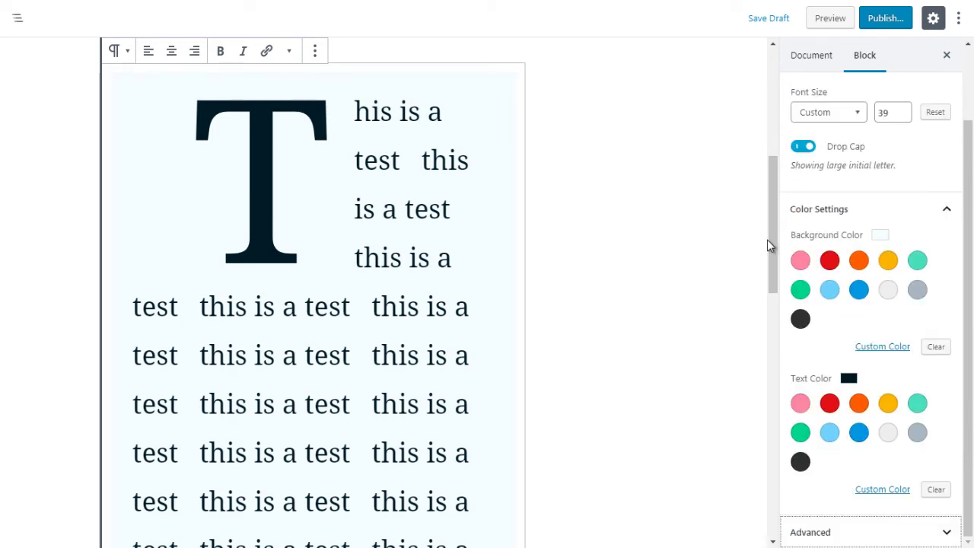
Step: Browse the Most Used and Common Blocks categories available for insertion between the paragraph and the gallery
left_click_drag(770, 245, 754, 406)
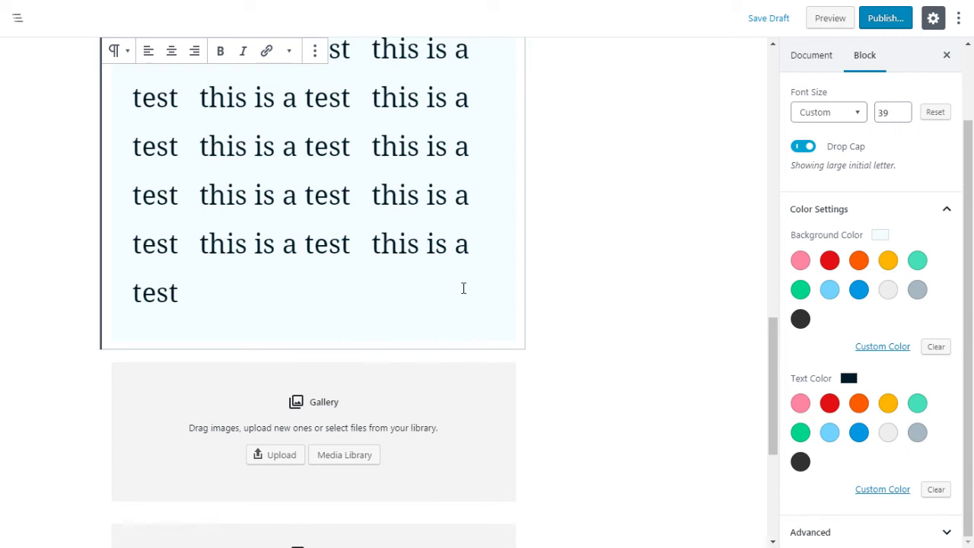
left_click(353, 329)
mouse_move(330, 365)
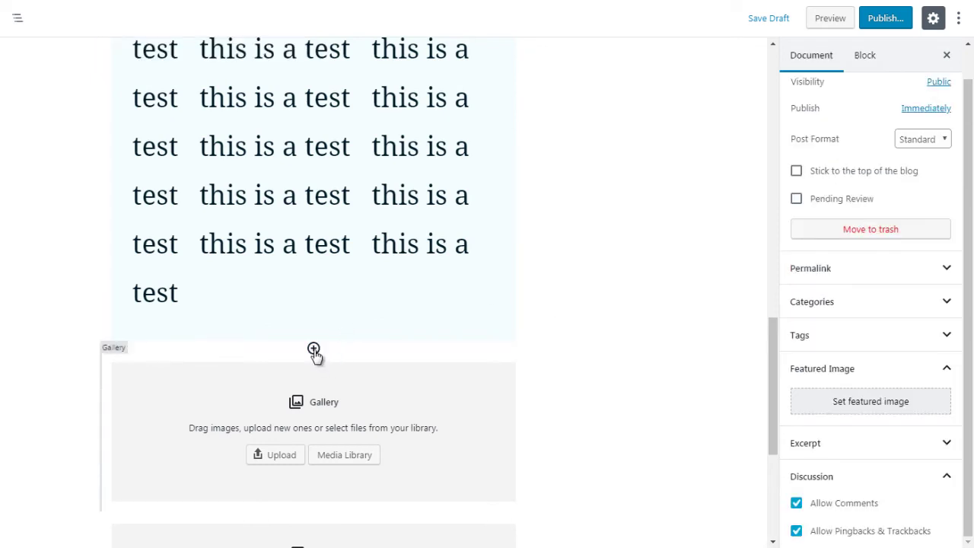
left_click(314, 349)
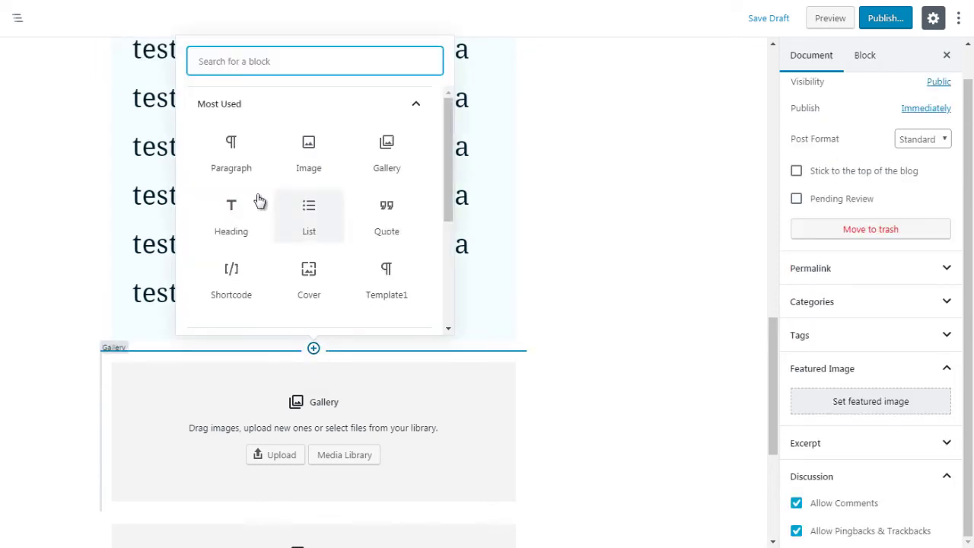
left_click(413, 106)
left_click(382, 144)
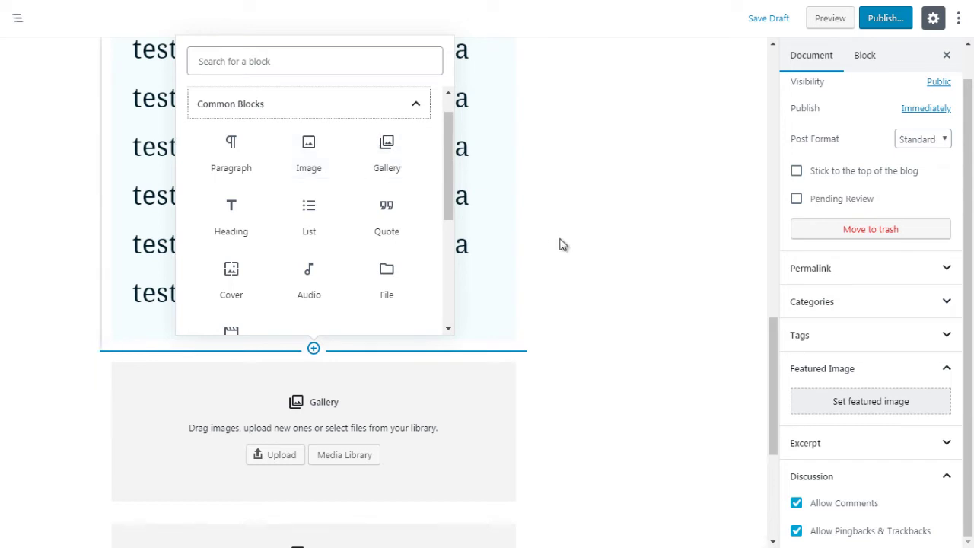
left_click(692, 303)
Step: Select the existing image block and the gallery block in turn to review their settings
left_click_drag(770, 379, 771, 423)
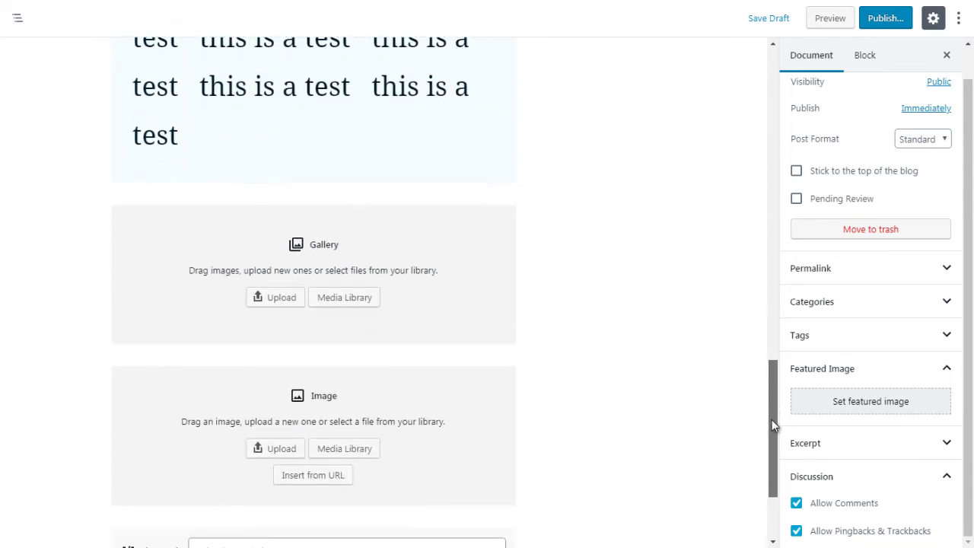
left_click(466, 411)
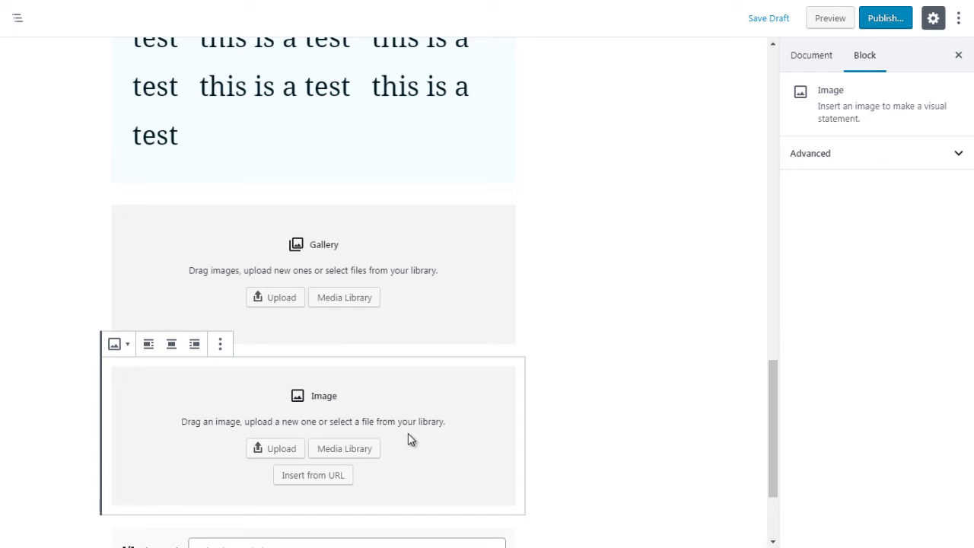
left_click(450, 304)
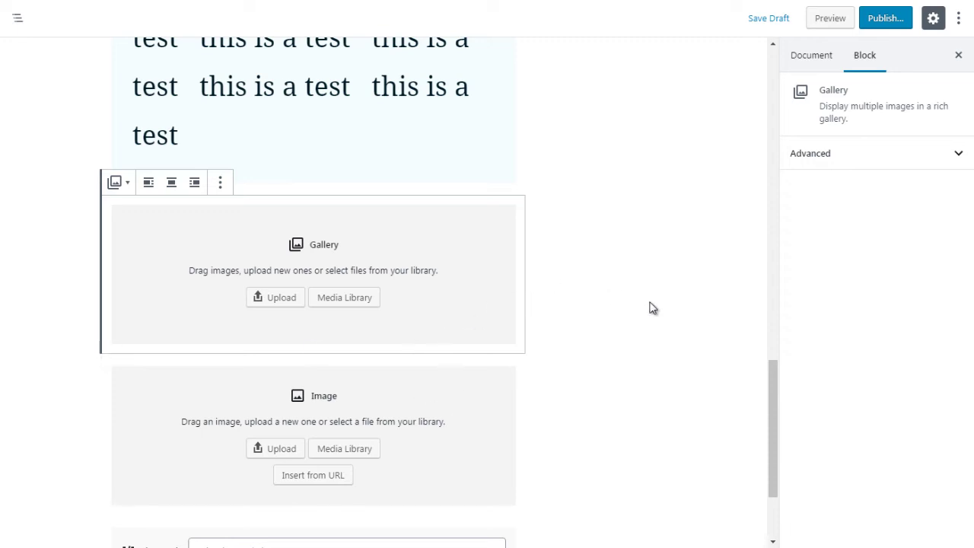
left_click_drag(771, 396, 771, 381)
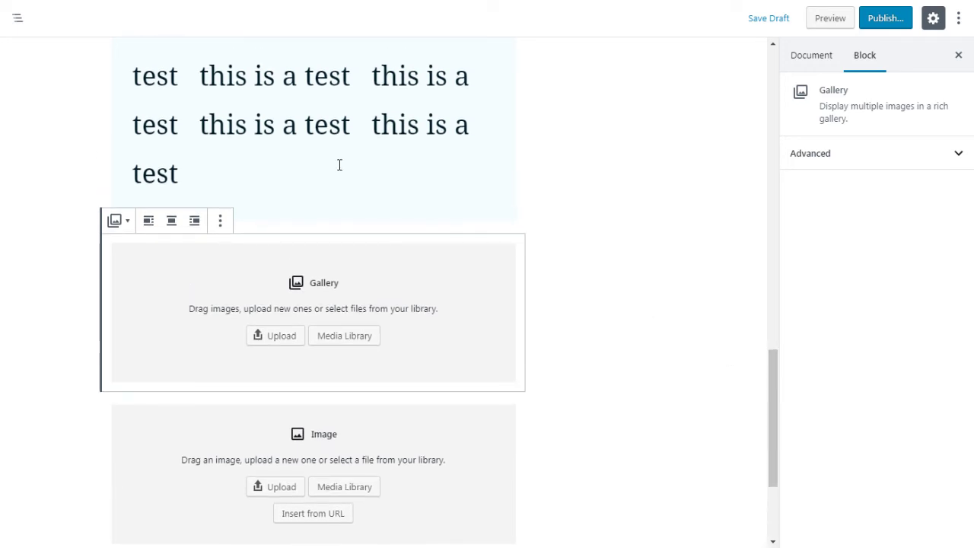
Step: Insert a List block from the Common Blocks between the pale blue paragraph and the gallery
left_click(73, 282)
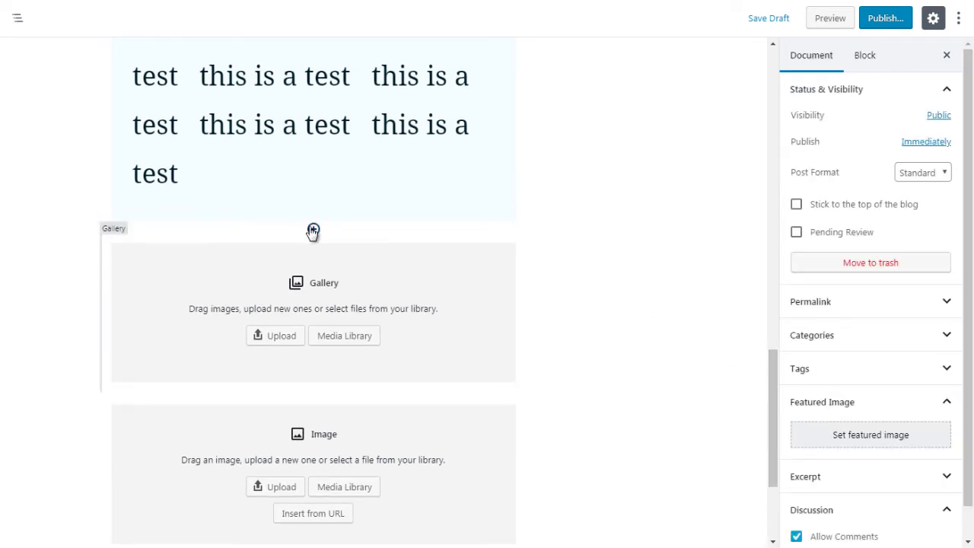
left_click(313, 229)
left_click(417, 313)
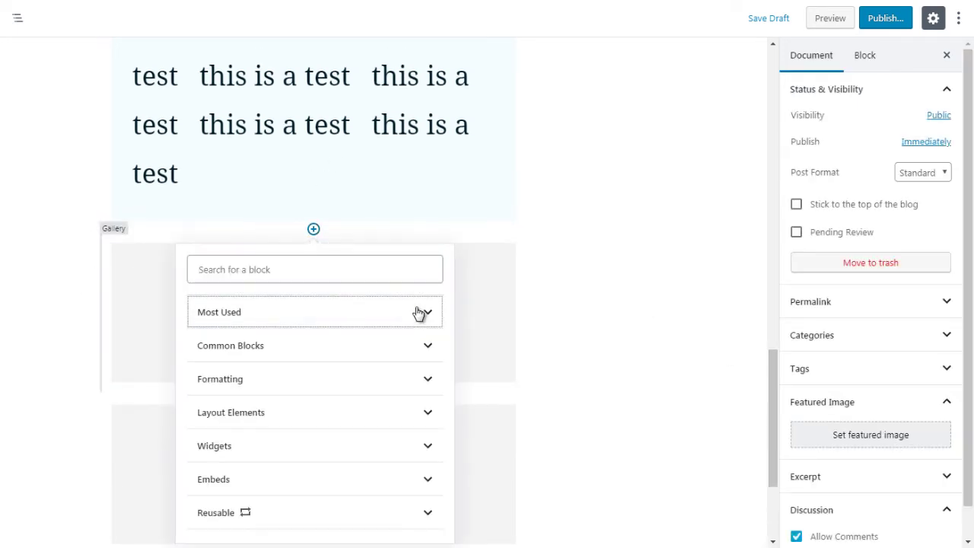
left_click(428, 352)
scroll(447, 369, "down", 1)
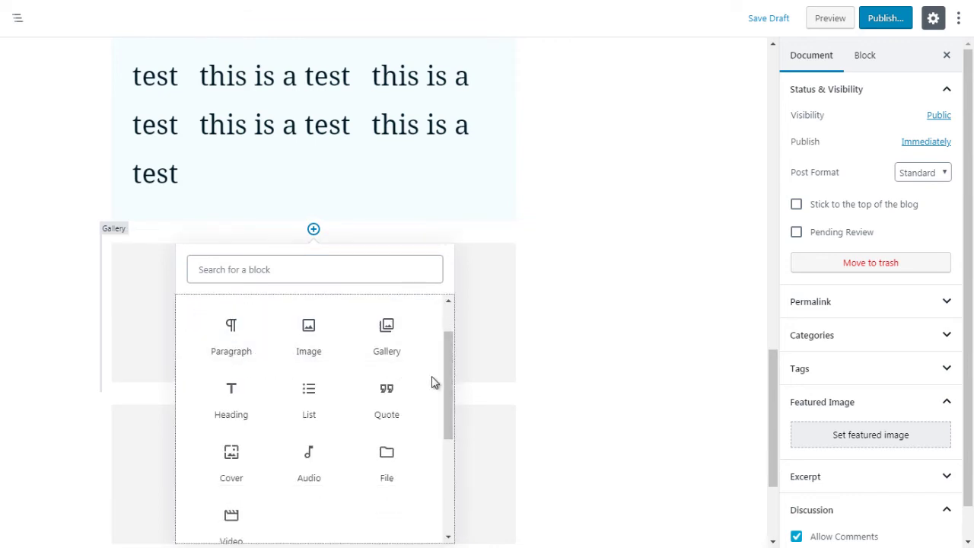
left_click_drag(447, 389, 451, 416)
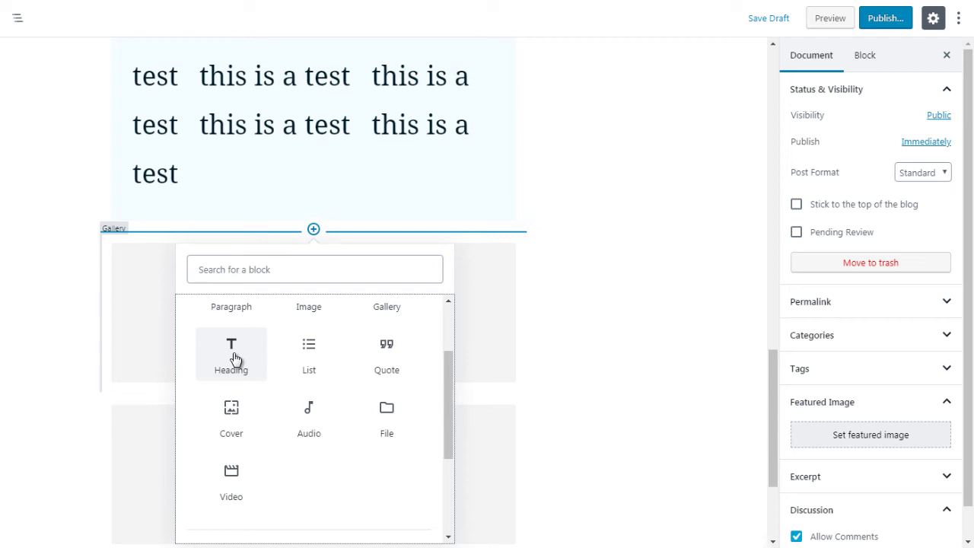
left_click(314, 368)
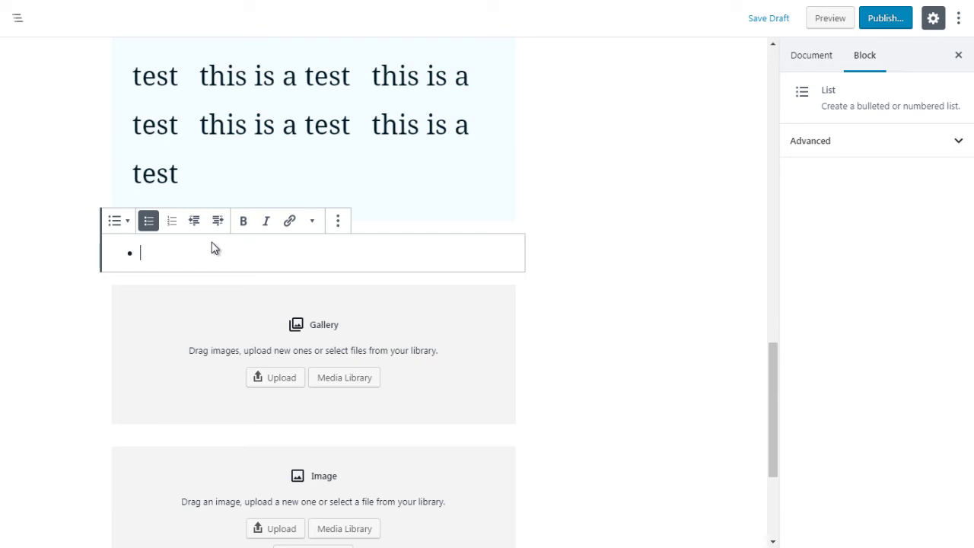
Step: Insert a Quote block from the Common Blocks between the empty list and the gallery, with the text "test"
left_click(72, 312)
left_click(314, 273)
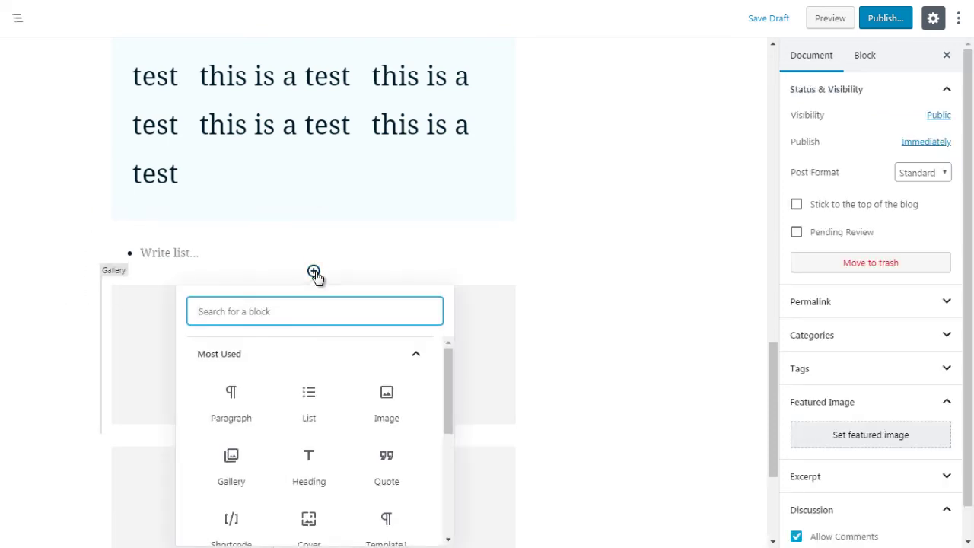
left_click(423, 356)
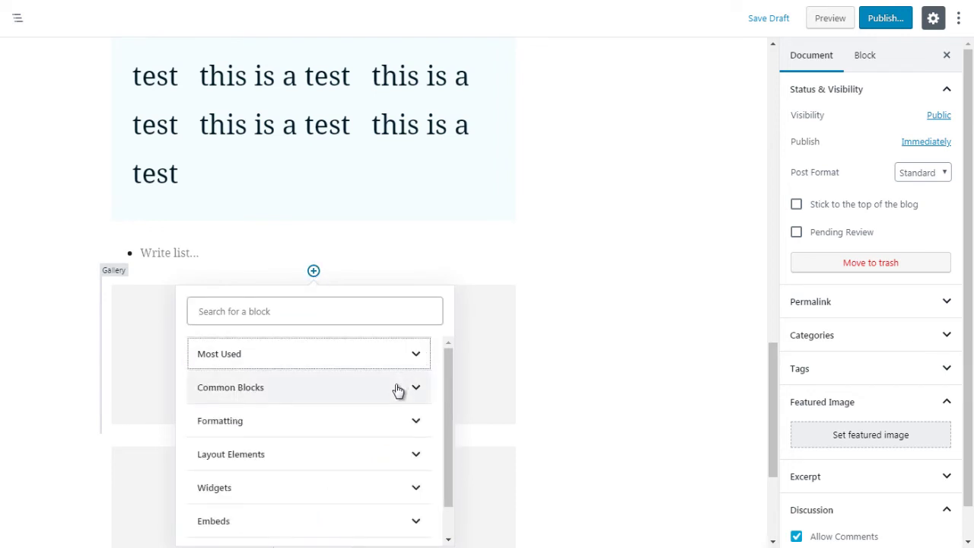
left_click(398, 390)
left_click_drag(445, 391, 445, 420)
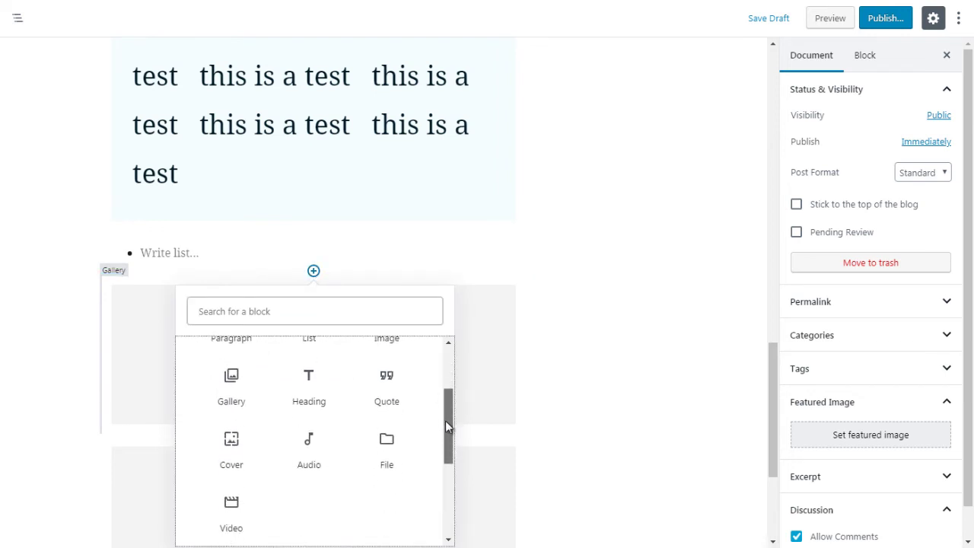
left_click(383, 393)
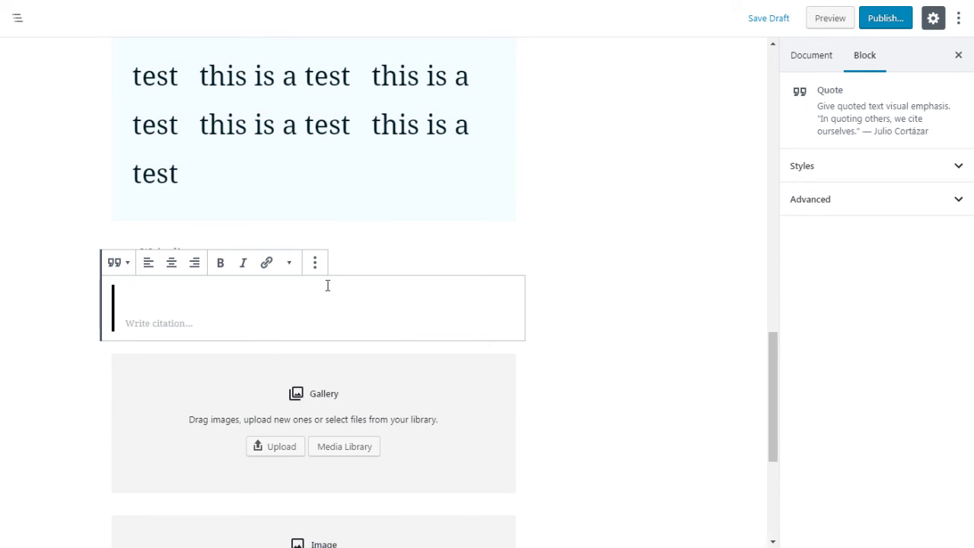
type("test")
Step: Compare the Default and Large styles on the "This is a quote" block and apply Large
left_click_drag(771, 395, 772, 178)
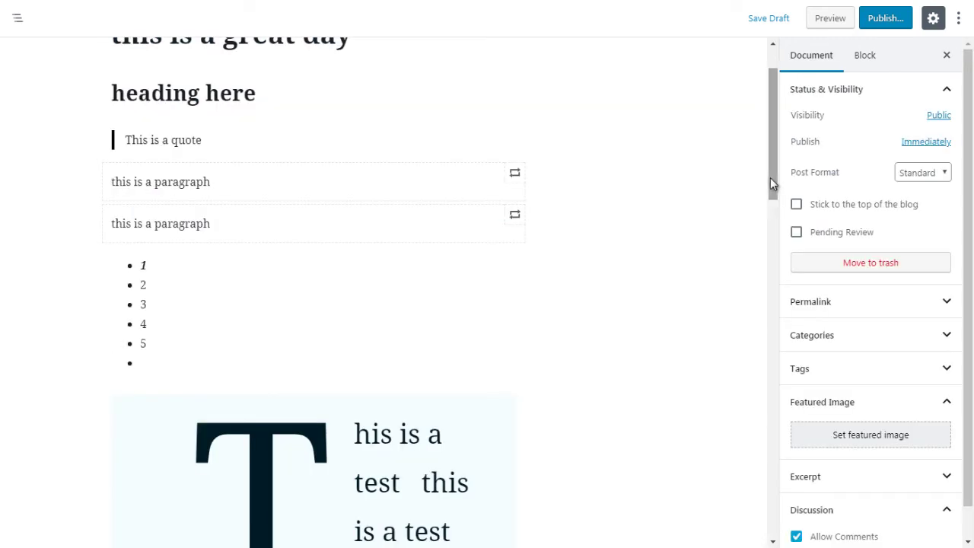
left_click(390, 146)
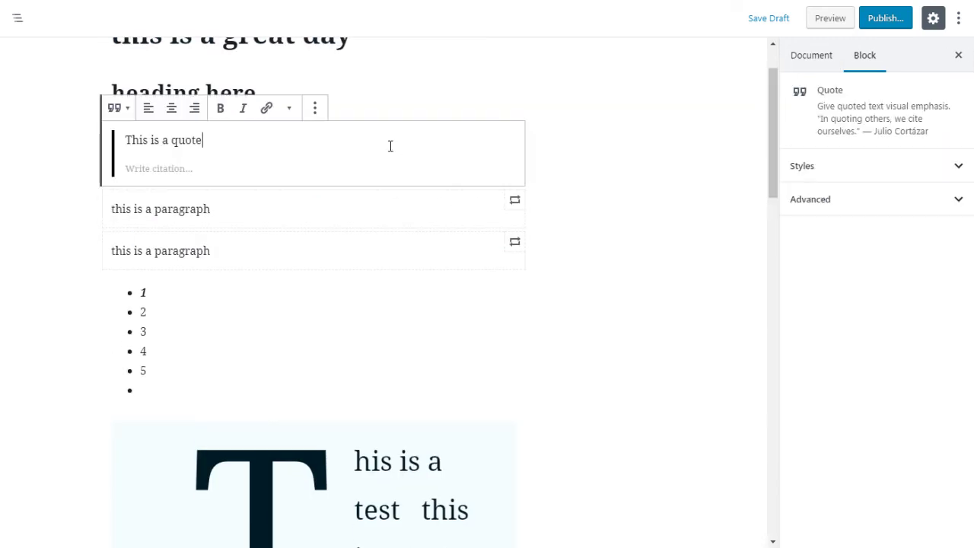
left_click(841, 172)
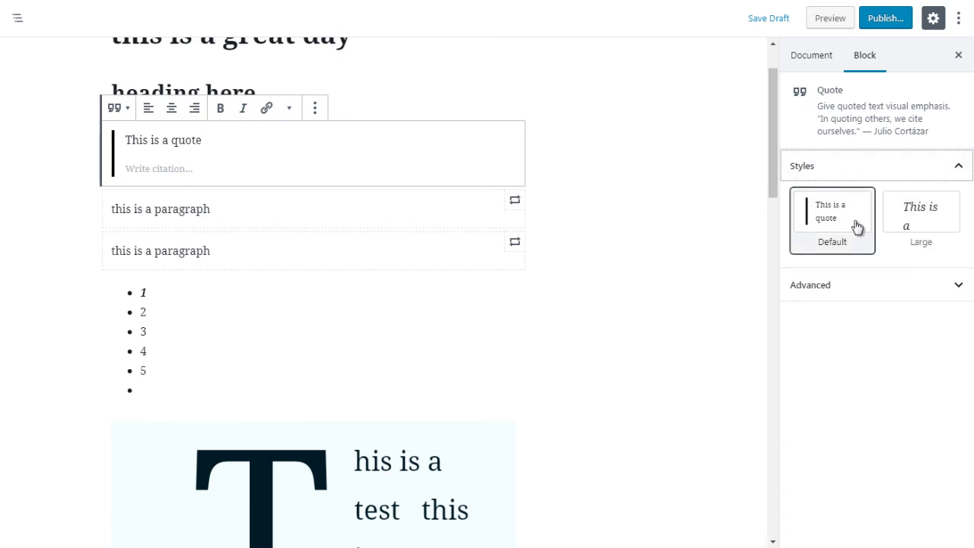
left_click(913, 226)
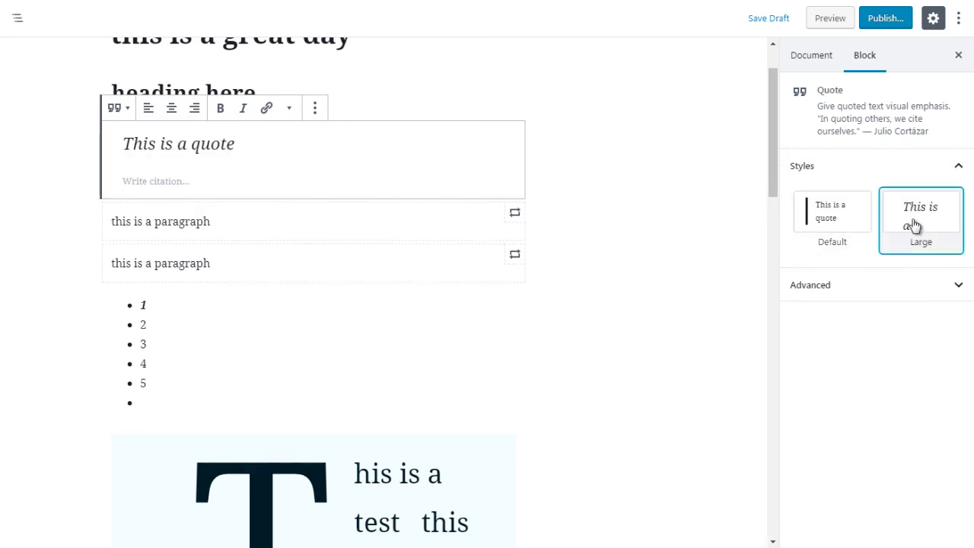
left_click(845, 224)
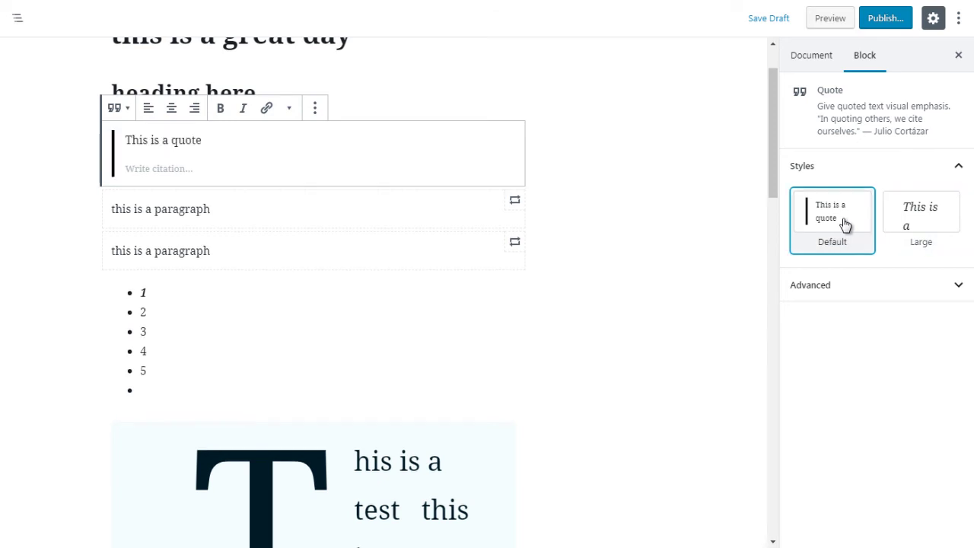
left_click(925, 223)
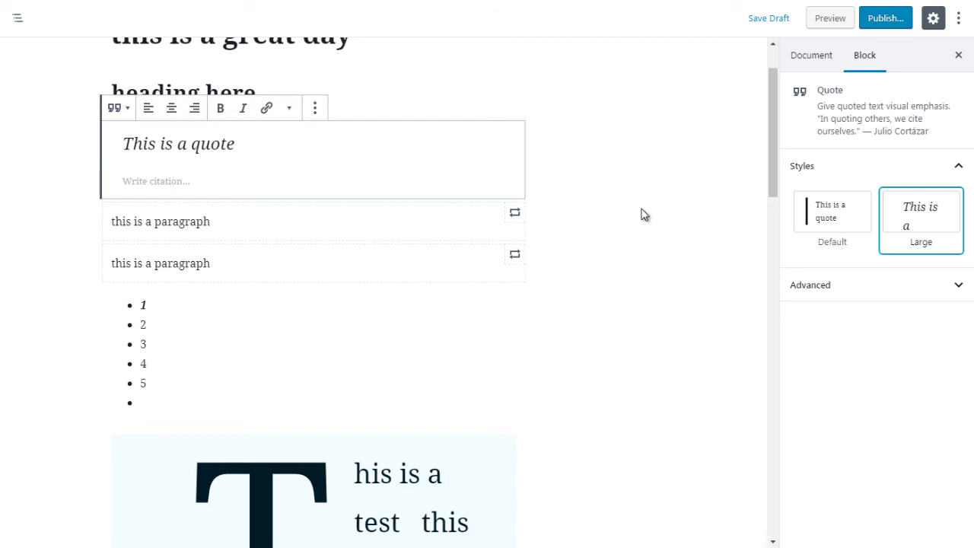
Step: Check the advanced settings of the "This is a quote" block, then deselect the block
left_click(854, 285)
left_click(853, 285)
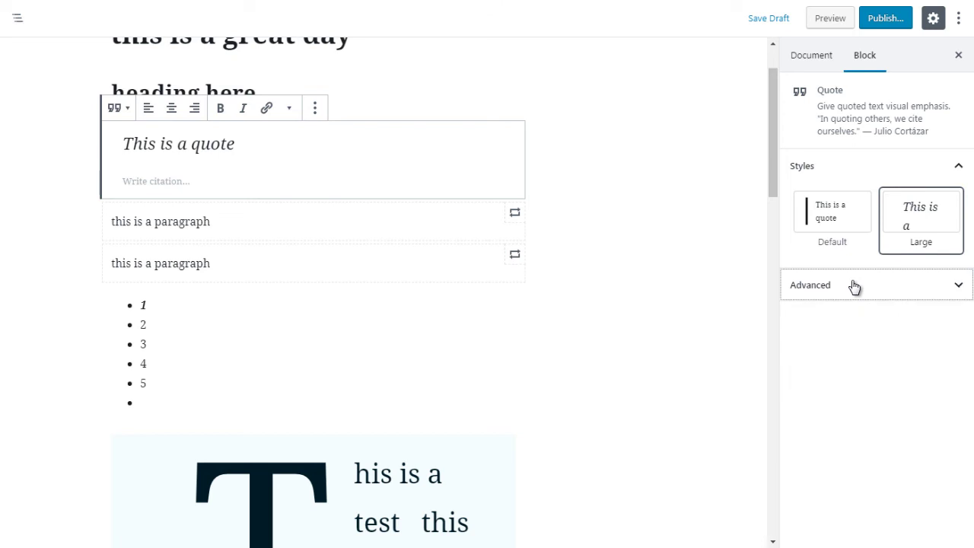
left_click(677, 293)
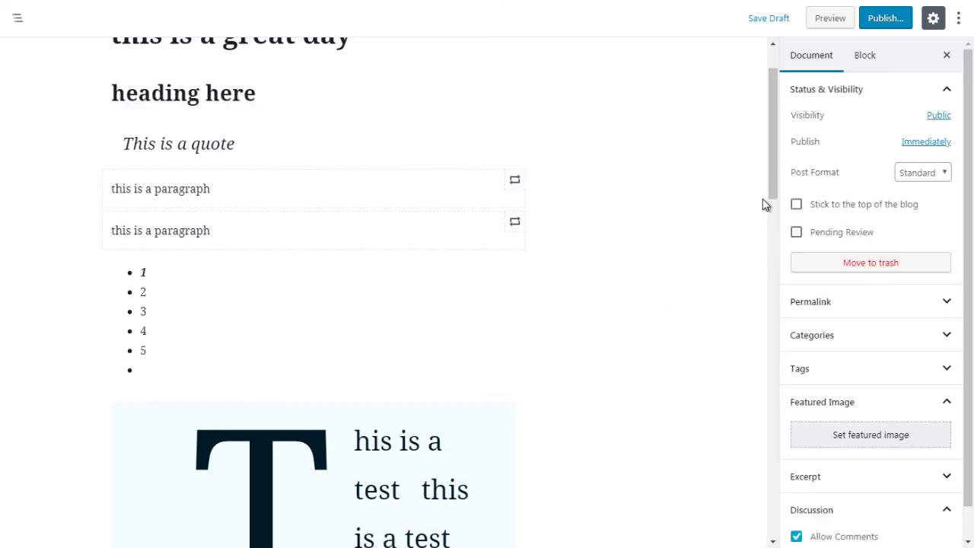
Step: Insert an Audio block from the Common Blocks between the second reusable paragraph and the list of 1 to 5
left_click_drag(768, 185, 770, 192)
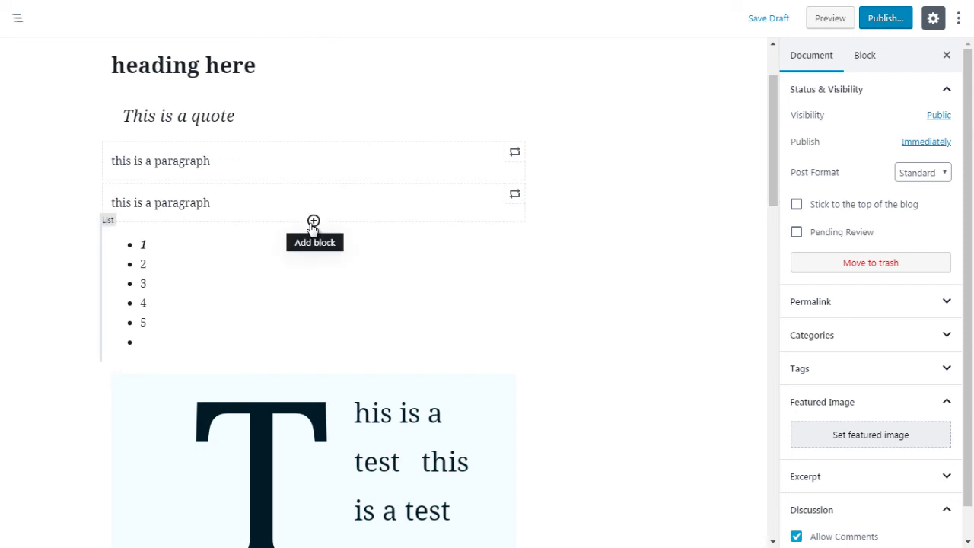
left_click(313, 222)
left_click(426, 309)
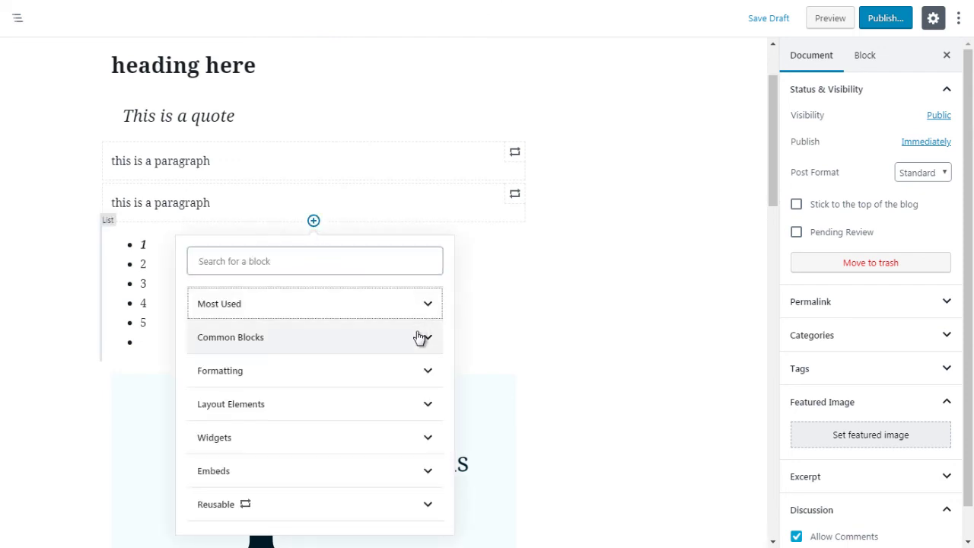
left_click(421, 337)
left_click_drag(447, 330, 449, 358)
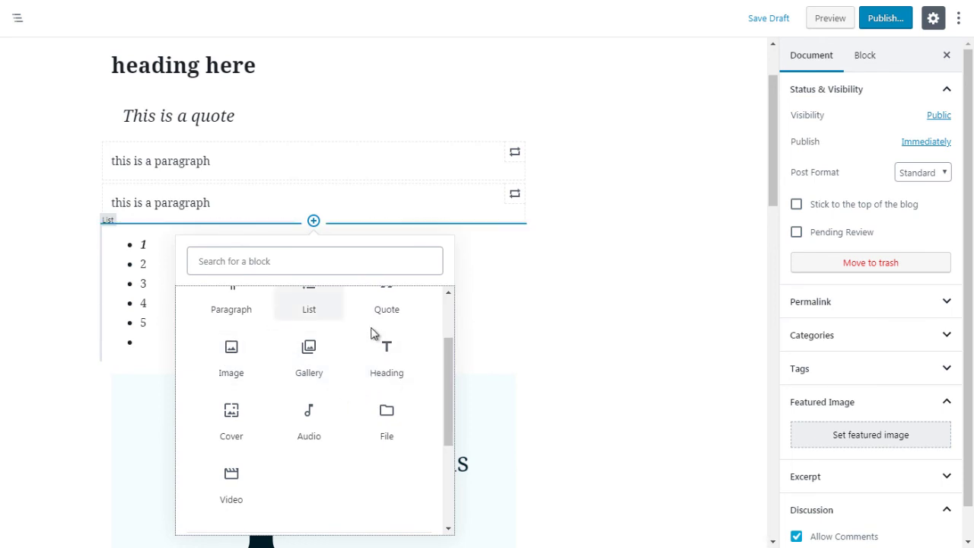
left_click(309, 418)
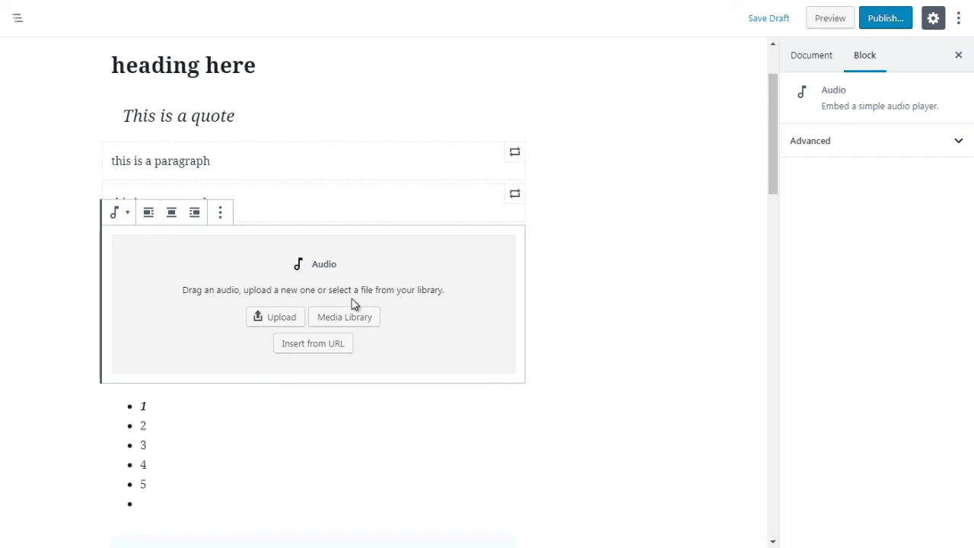
Step: Insert a File block from the Common Blocks between the audio block and the list
left_click(572, 284)
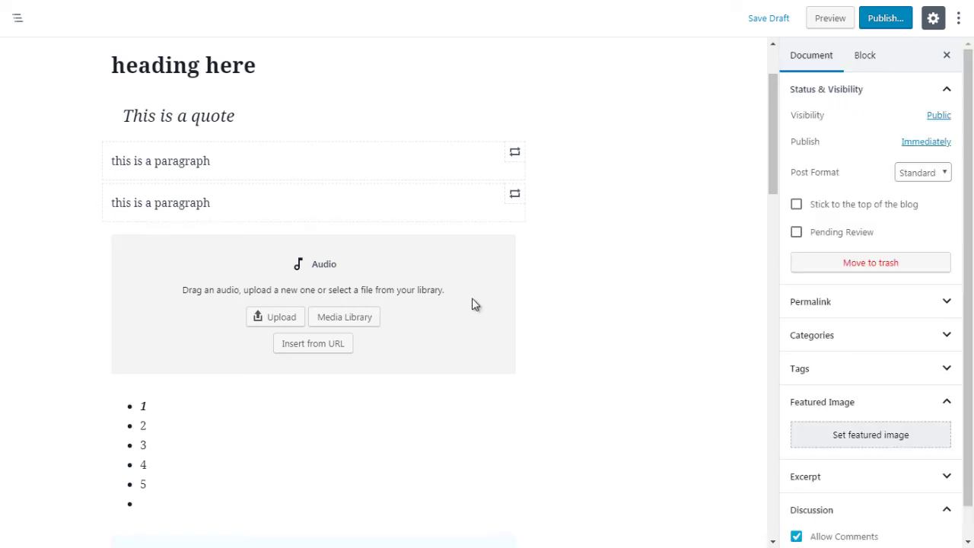
left_click(314, 383)
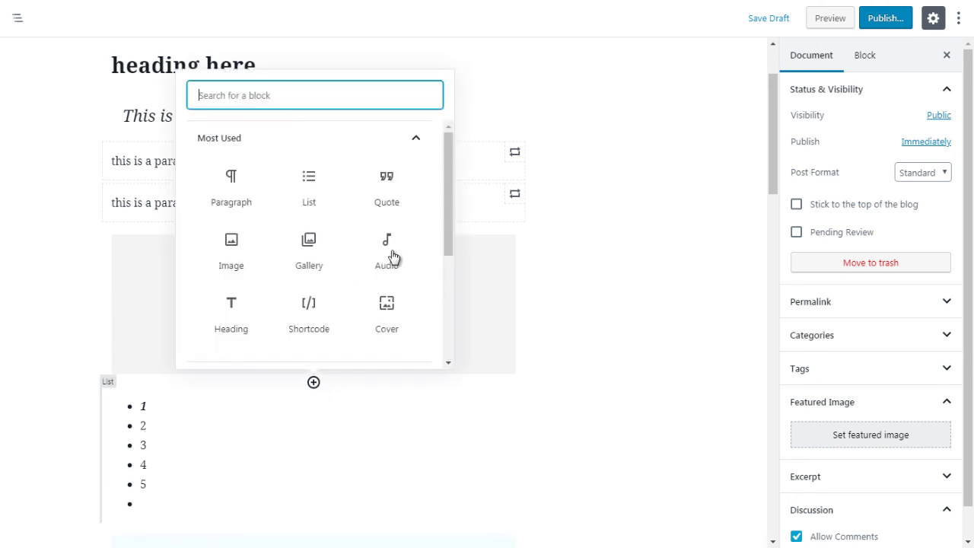
left_click(413, 141)
left_click(413, 180)
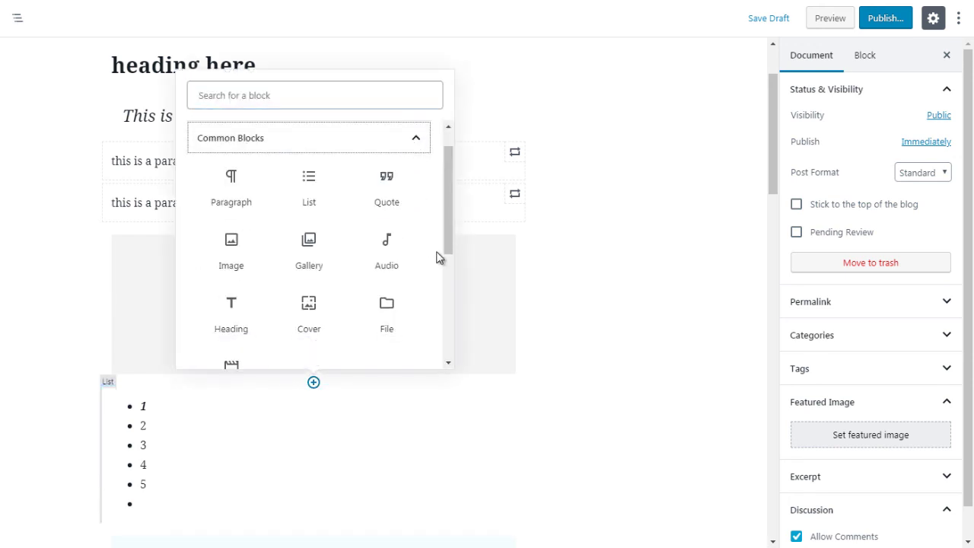
scroll(452, 259, "down", 1)
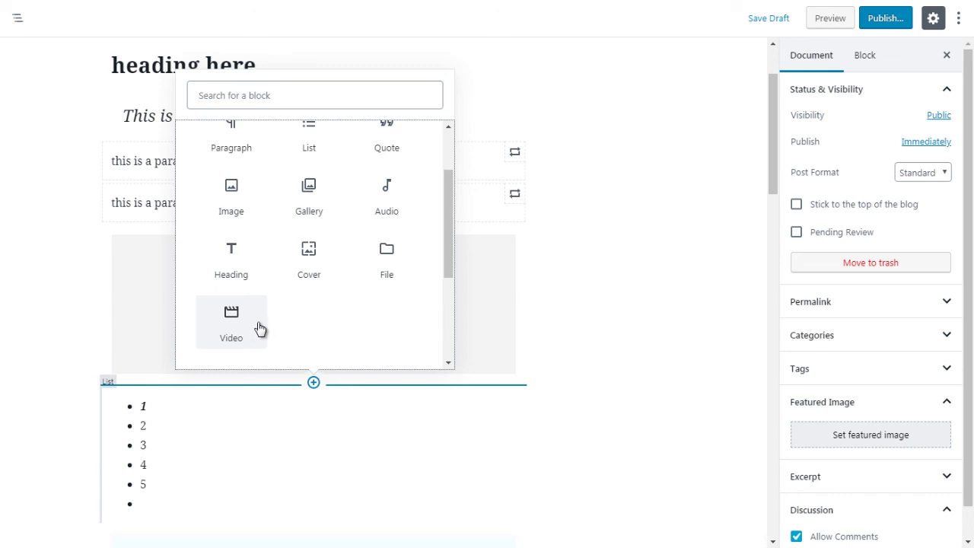
left_click(387, 258)
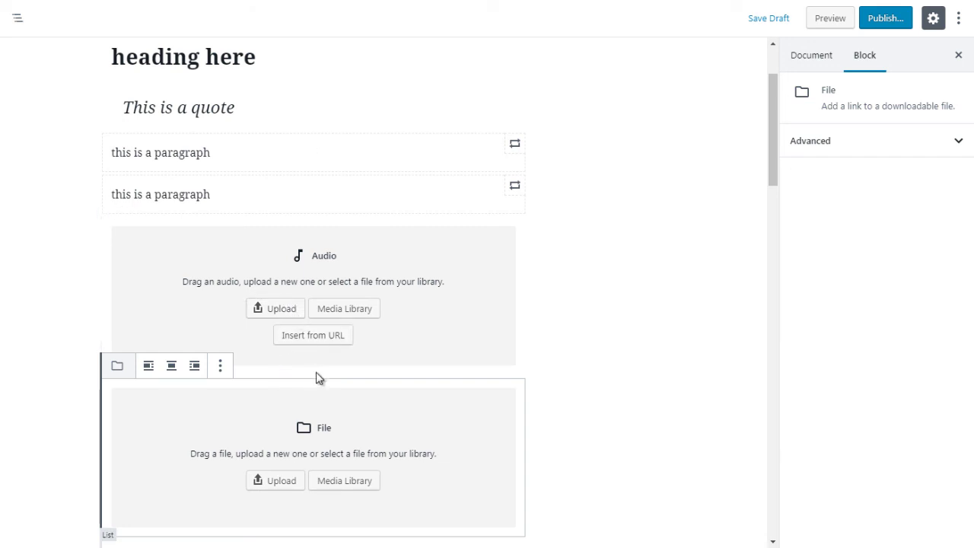
Step: Insert a Cover block from the Common Blocks between the audio and file blocks
left_click(581, 366)
left_click(312, 375)
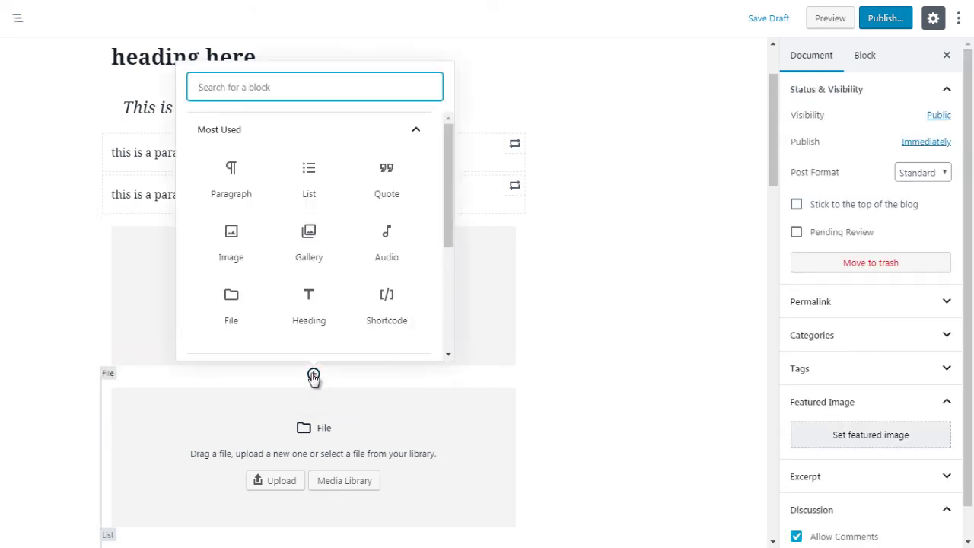
left_click(417, 131)
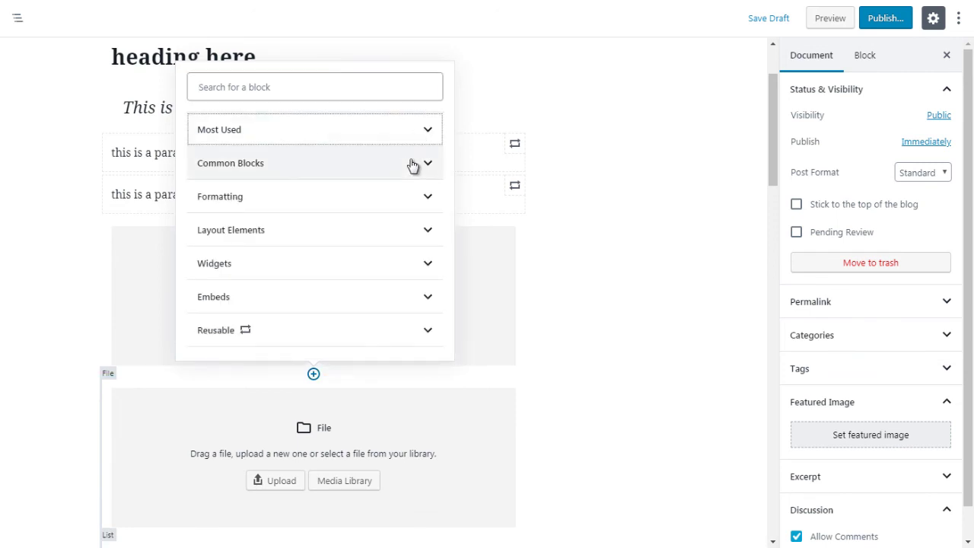
left_click(412, 166)
left_click_drag(452, 243, 448, 284)
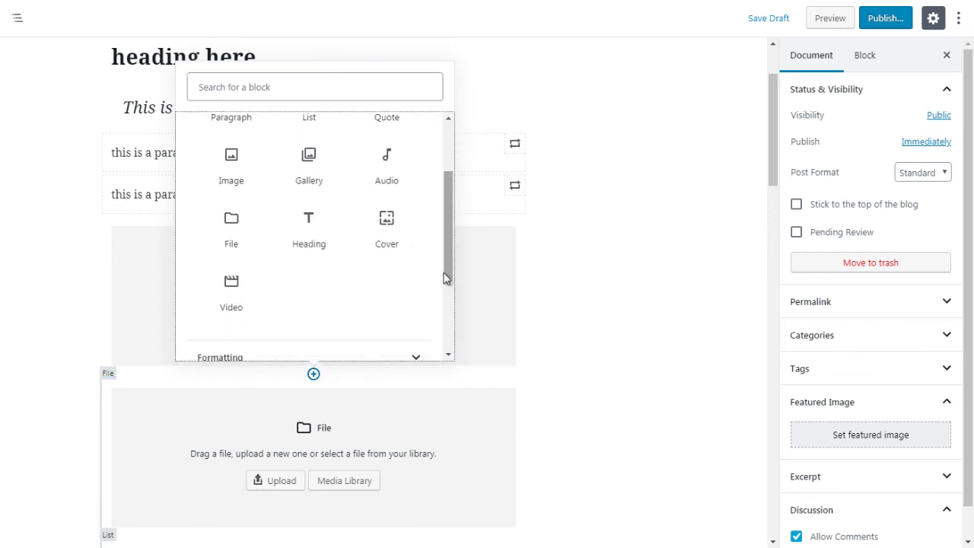
left_click(389, 223)
Step: Move the cover block up past the audio block and the second reusable paragraph, placing it between the two paragraphs
left_click_drag(769, 150, 770, 155)
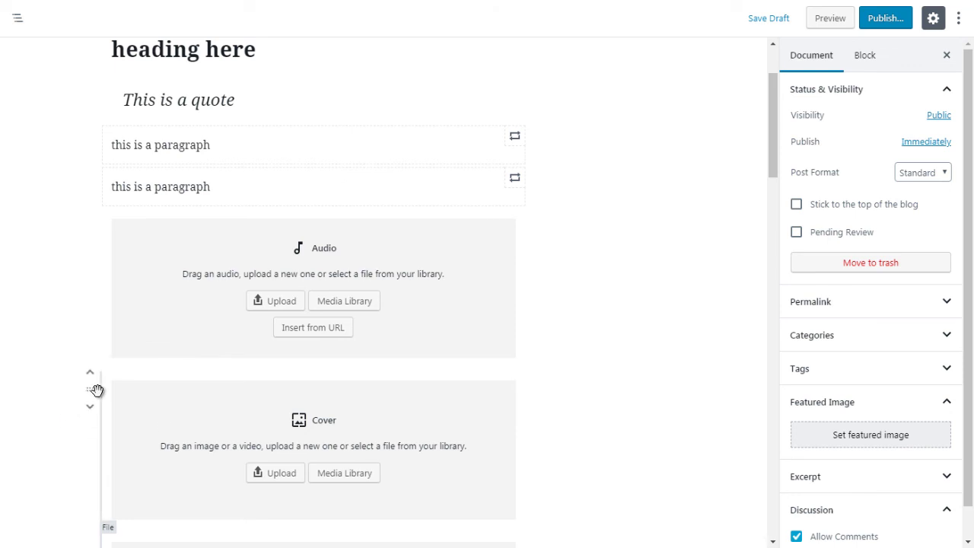
left_click(91, 378)
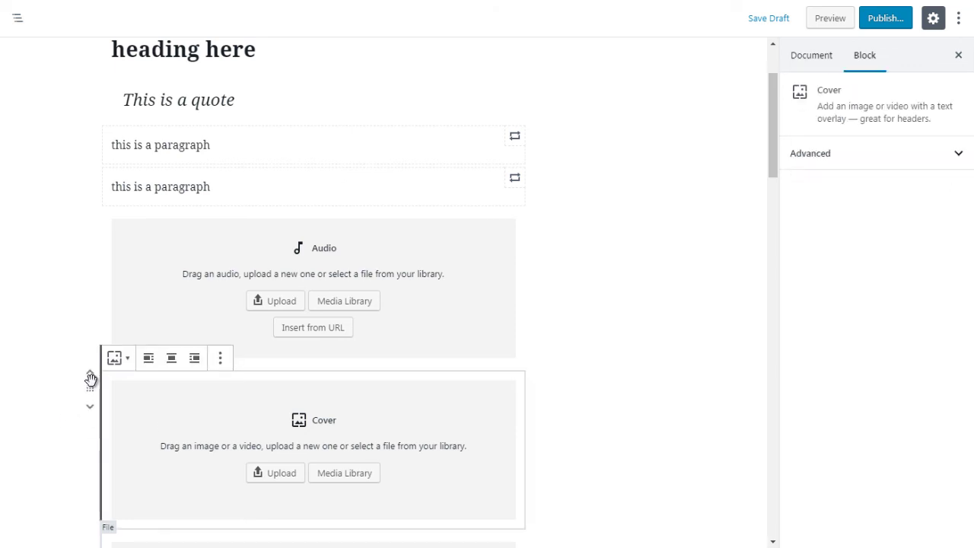
left_click(91, 376)
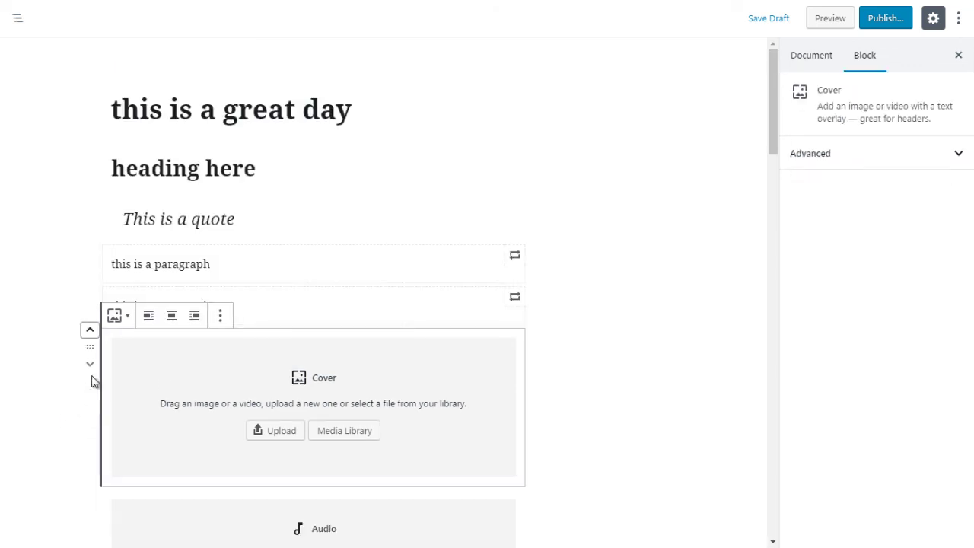
left_click(89, 334)
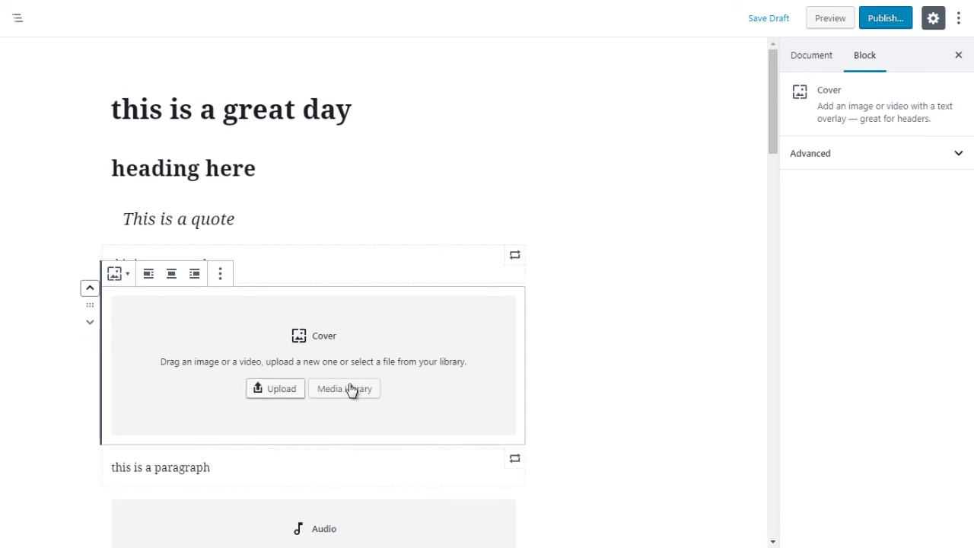